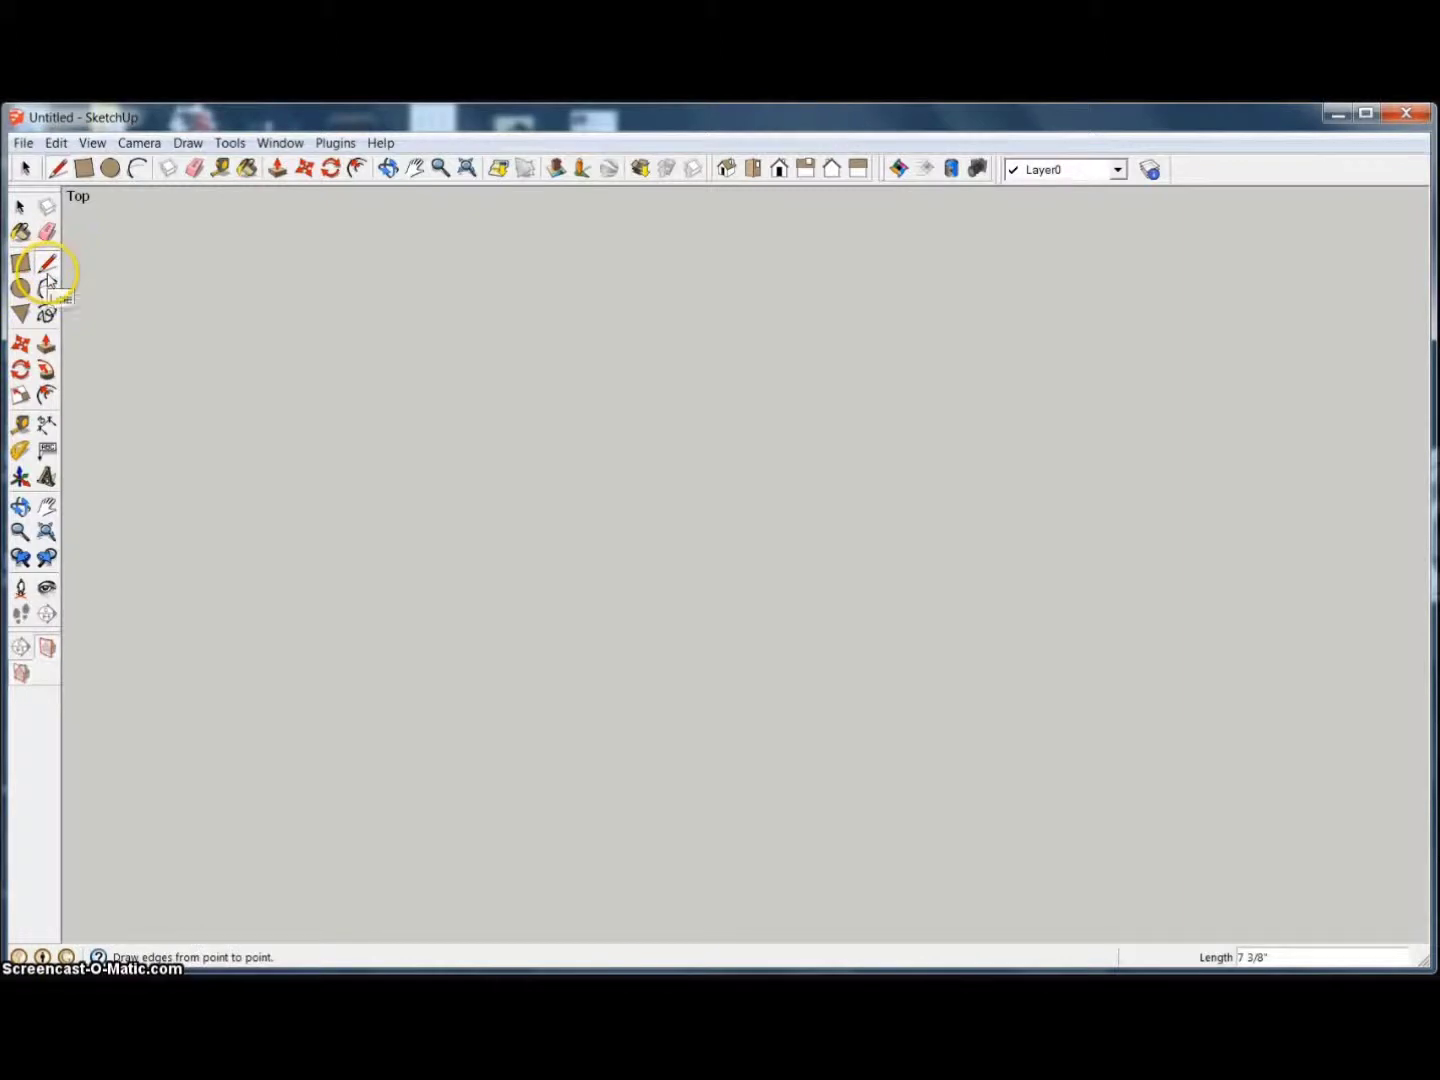
- Draw a closed 2' by 2' square on the ground plane using the Line tool
click(47, 266)
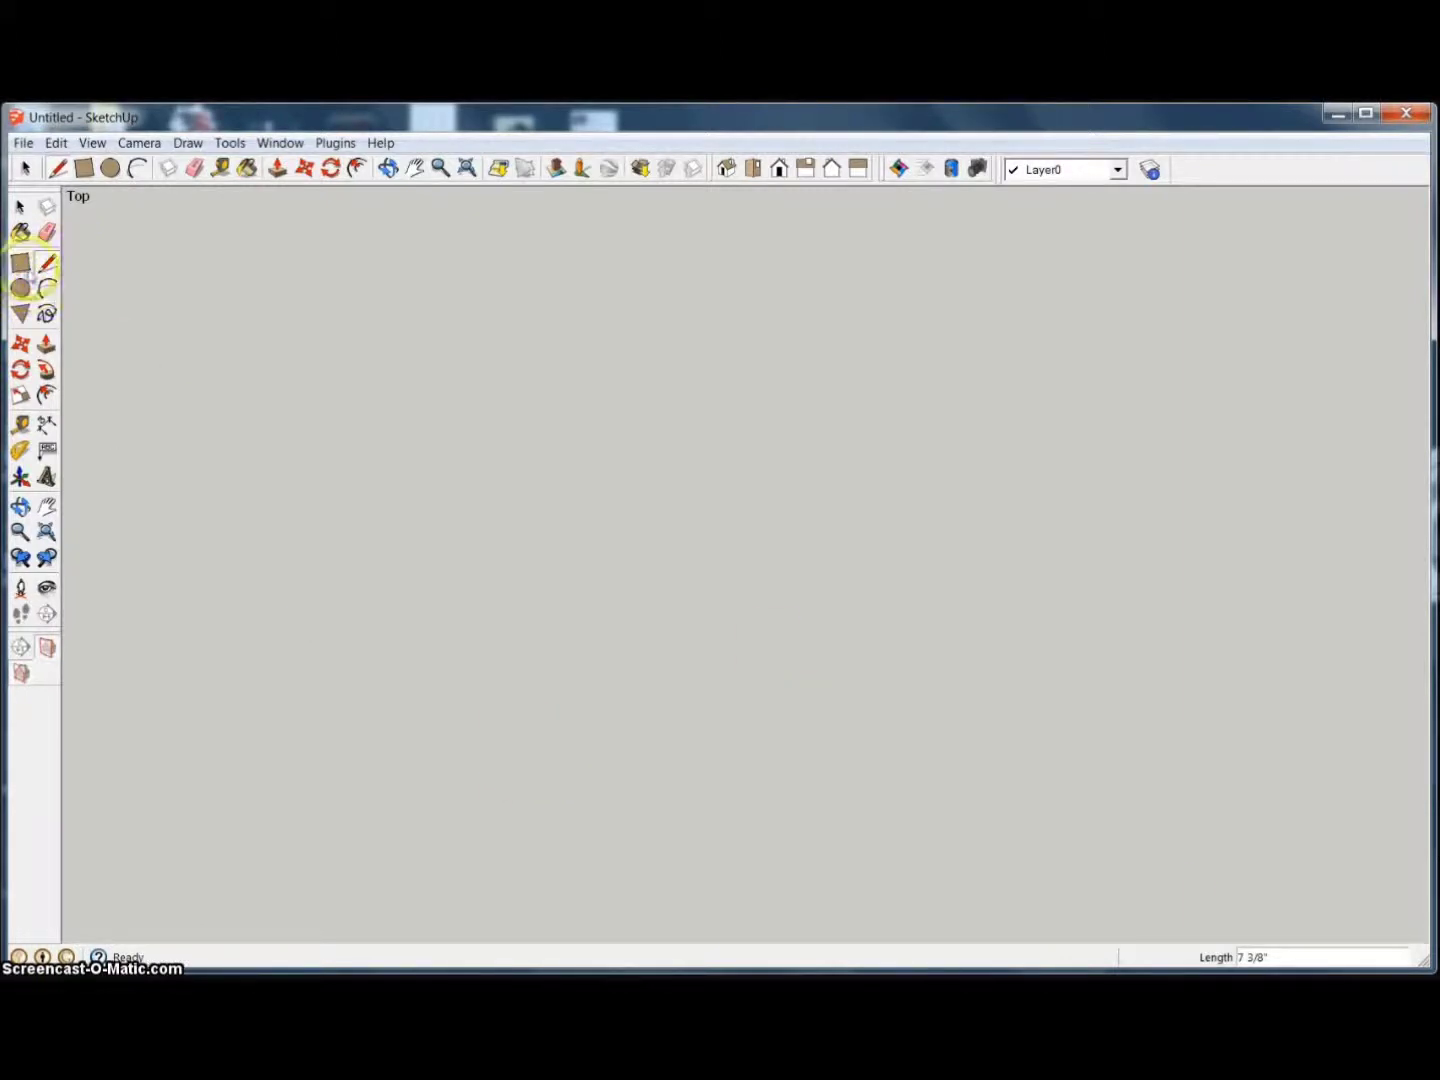
click(47, 267)
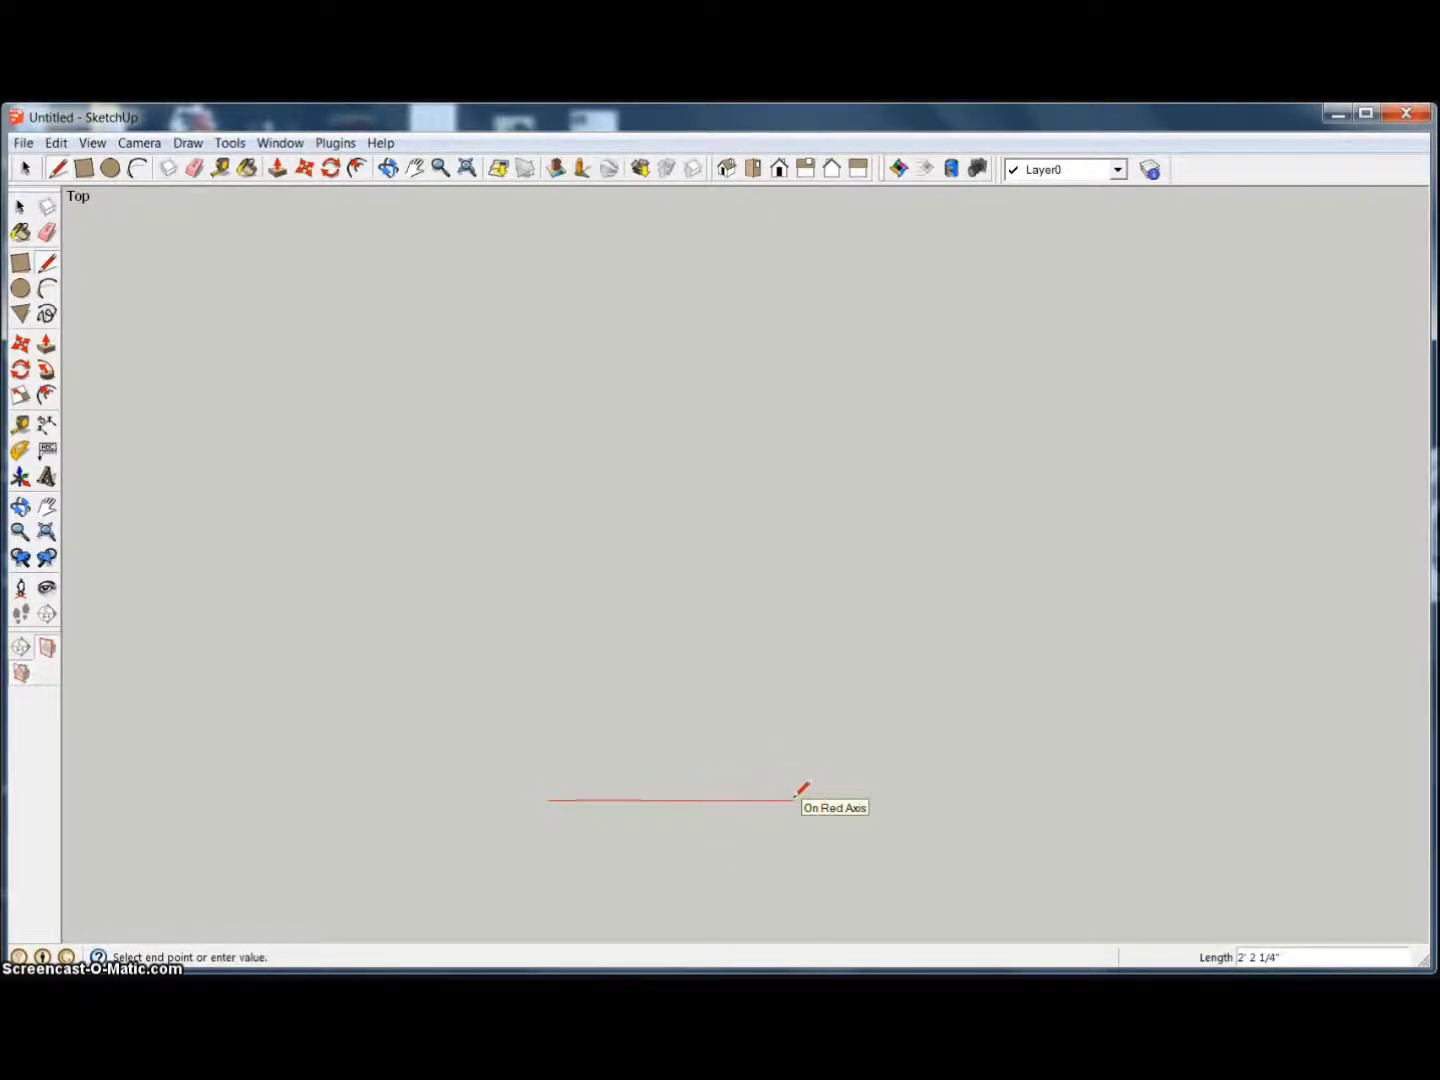
drag(771, 799, 760, 618)
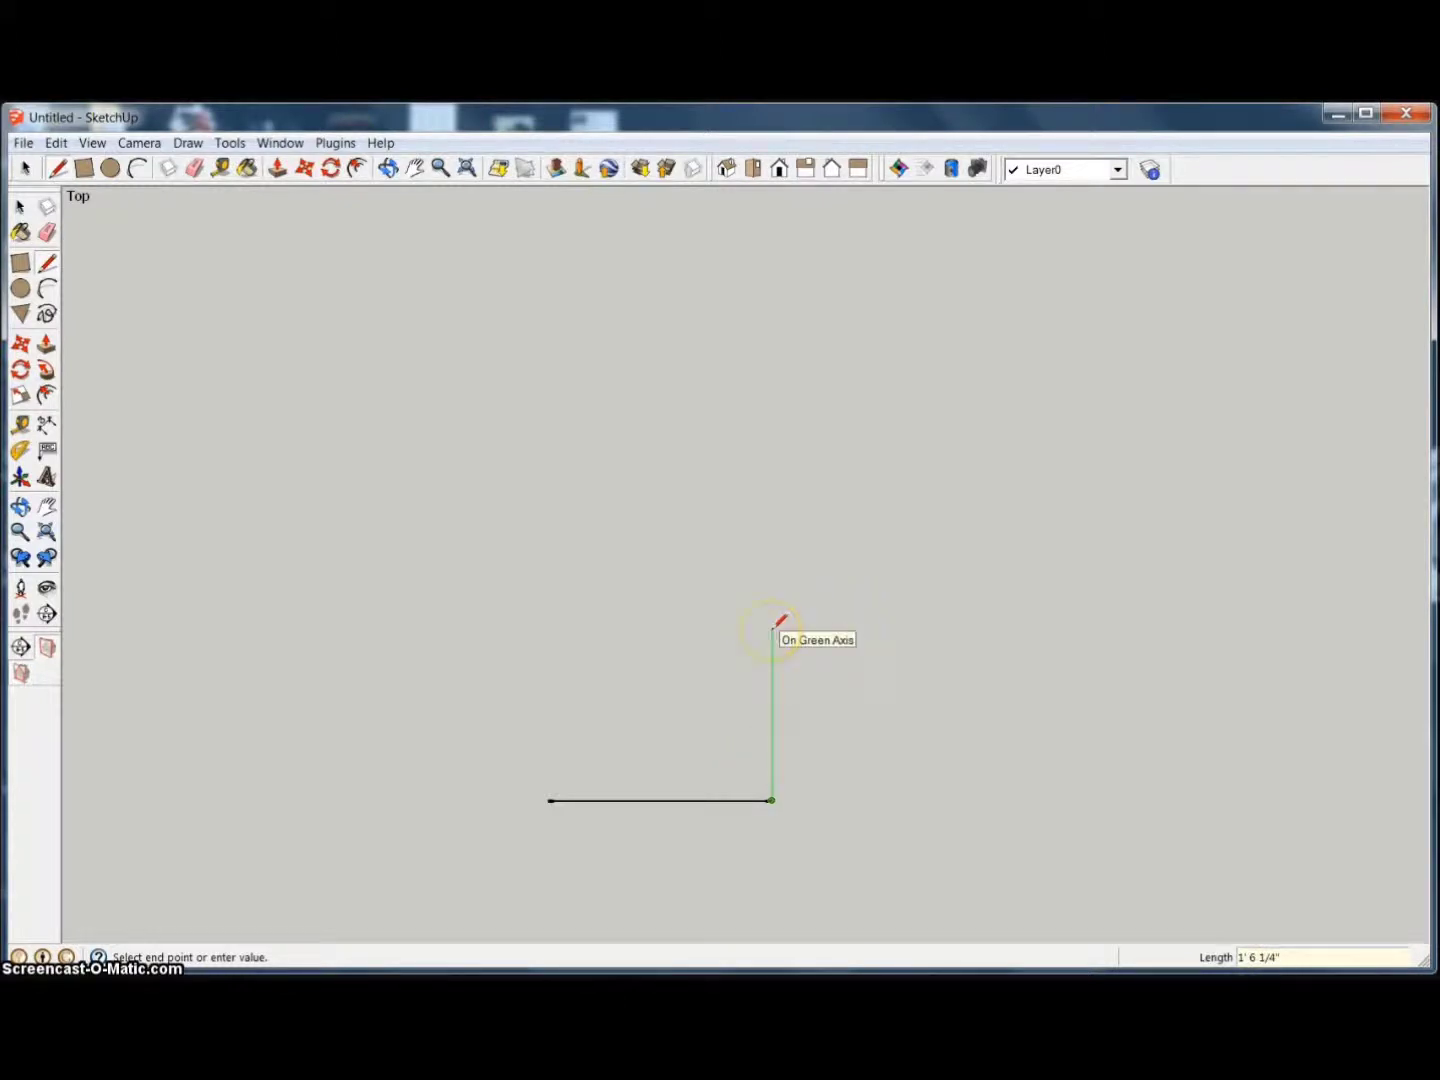
click(771, 577)
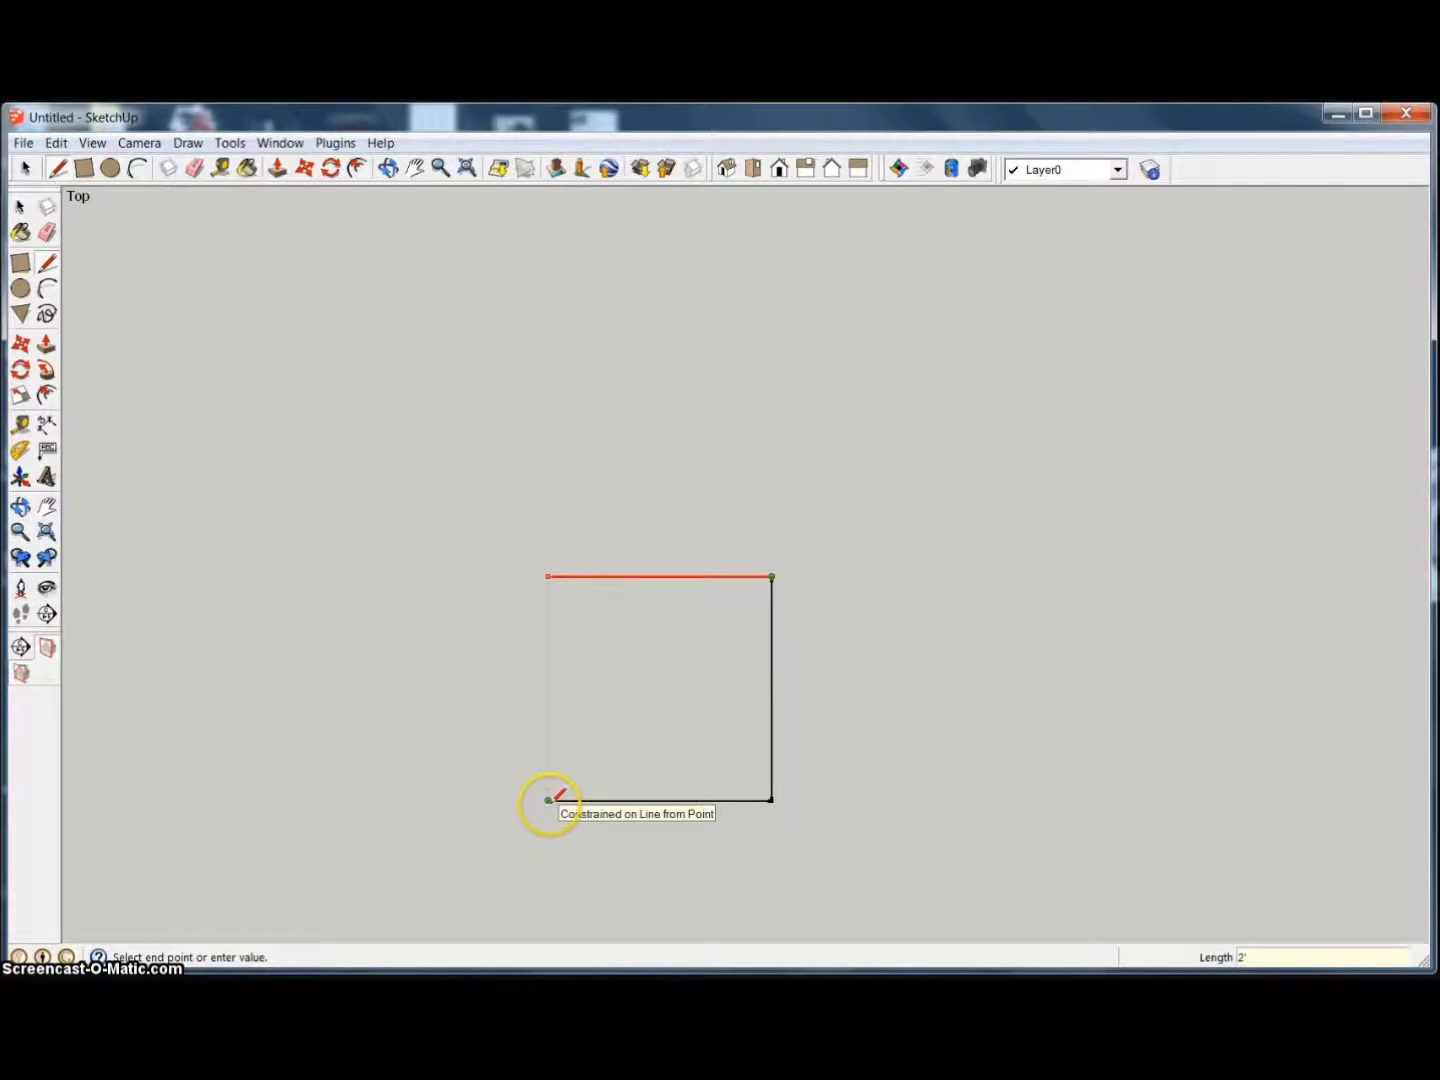
click(549, 801)
click(548, 801)
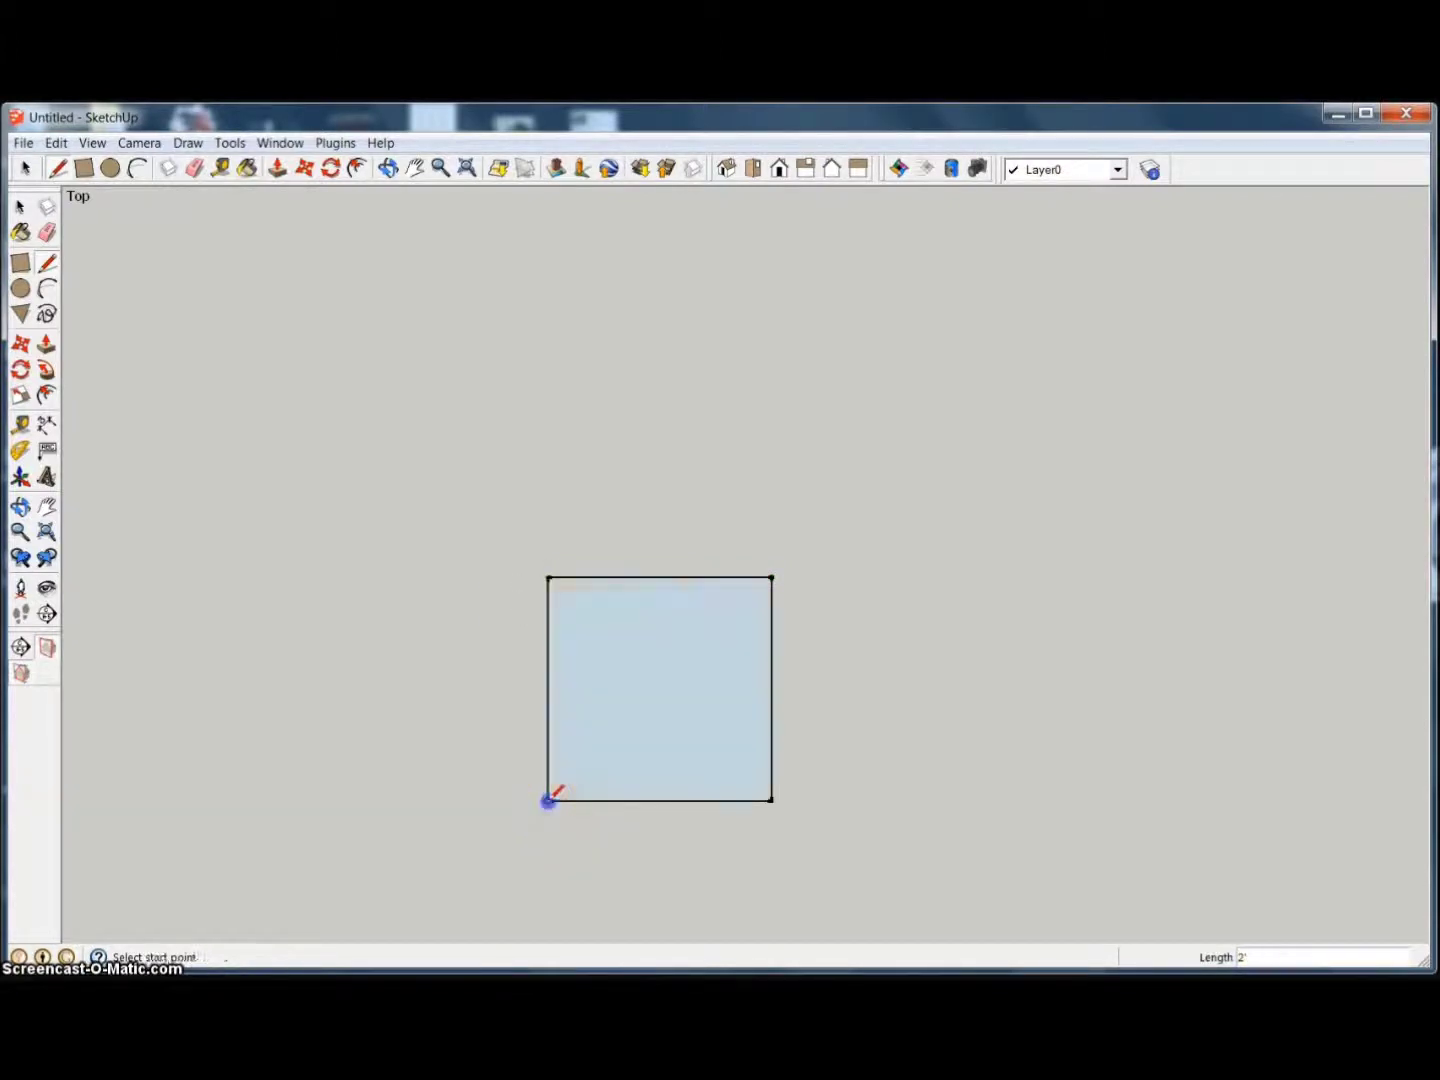
- Push/Pull the square face up 12' to form a solid block
scroll(640, 862, down, 2)
middle_drag(652, 866, 668, 643)
scroll(674, 588, up, 2)
scroll(706, 866, up, 1)
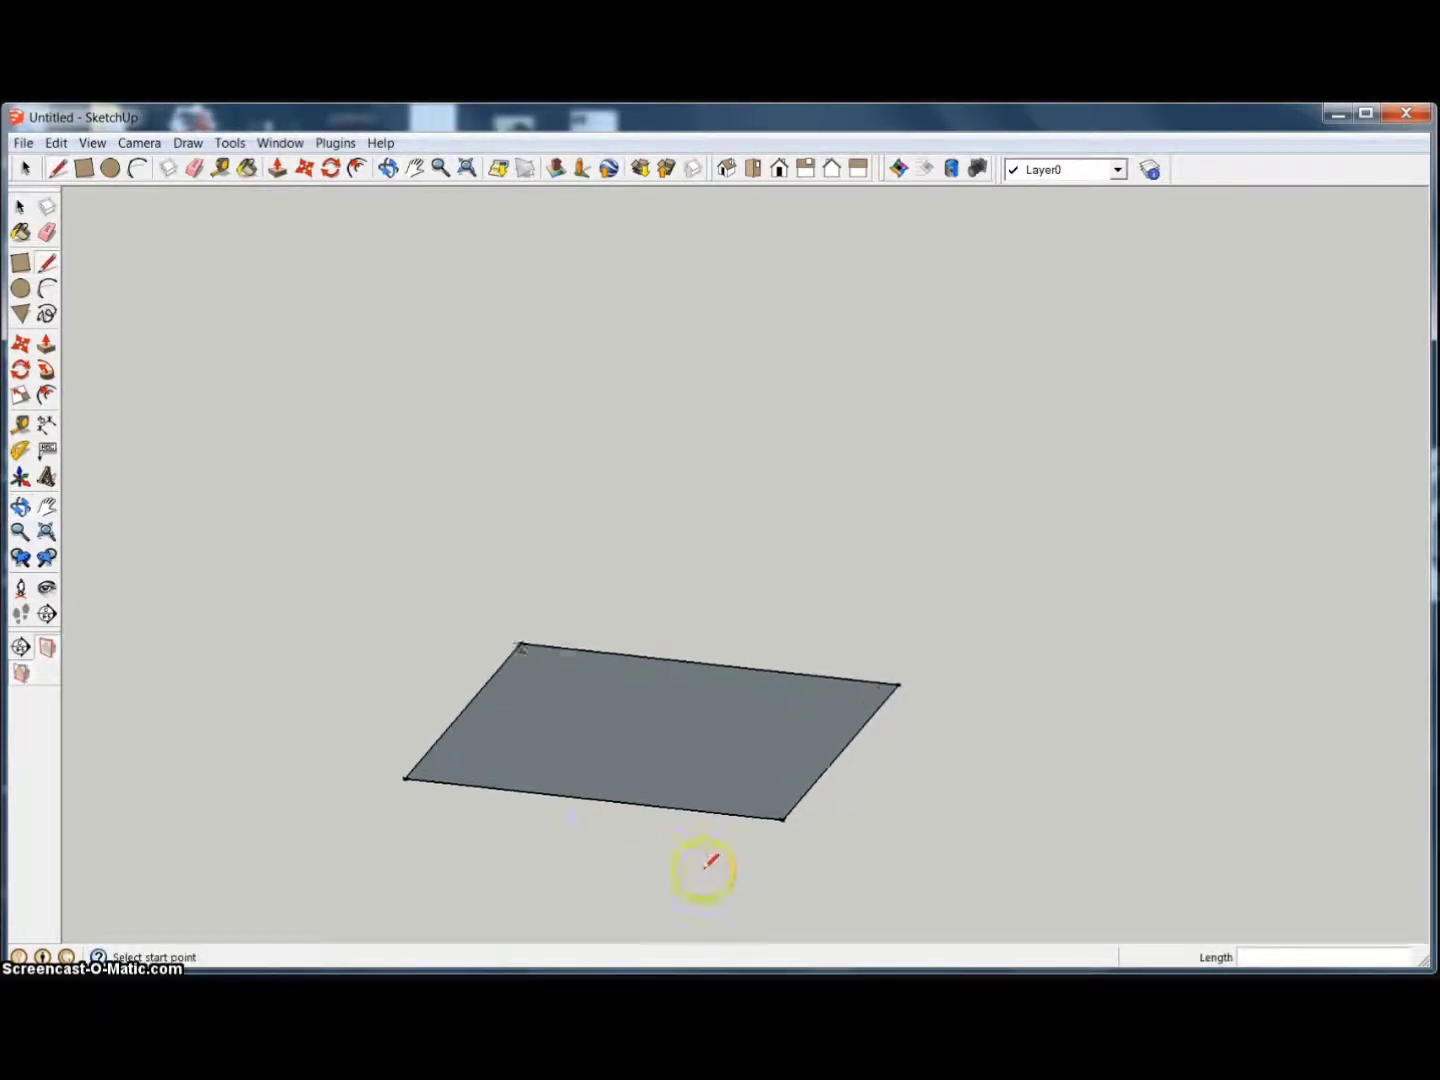
mouse_move(662, 708)
middle_down()
mouse_move(685, 735)
mouse_move(679, 718)
middle_up()
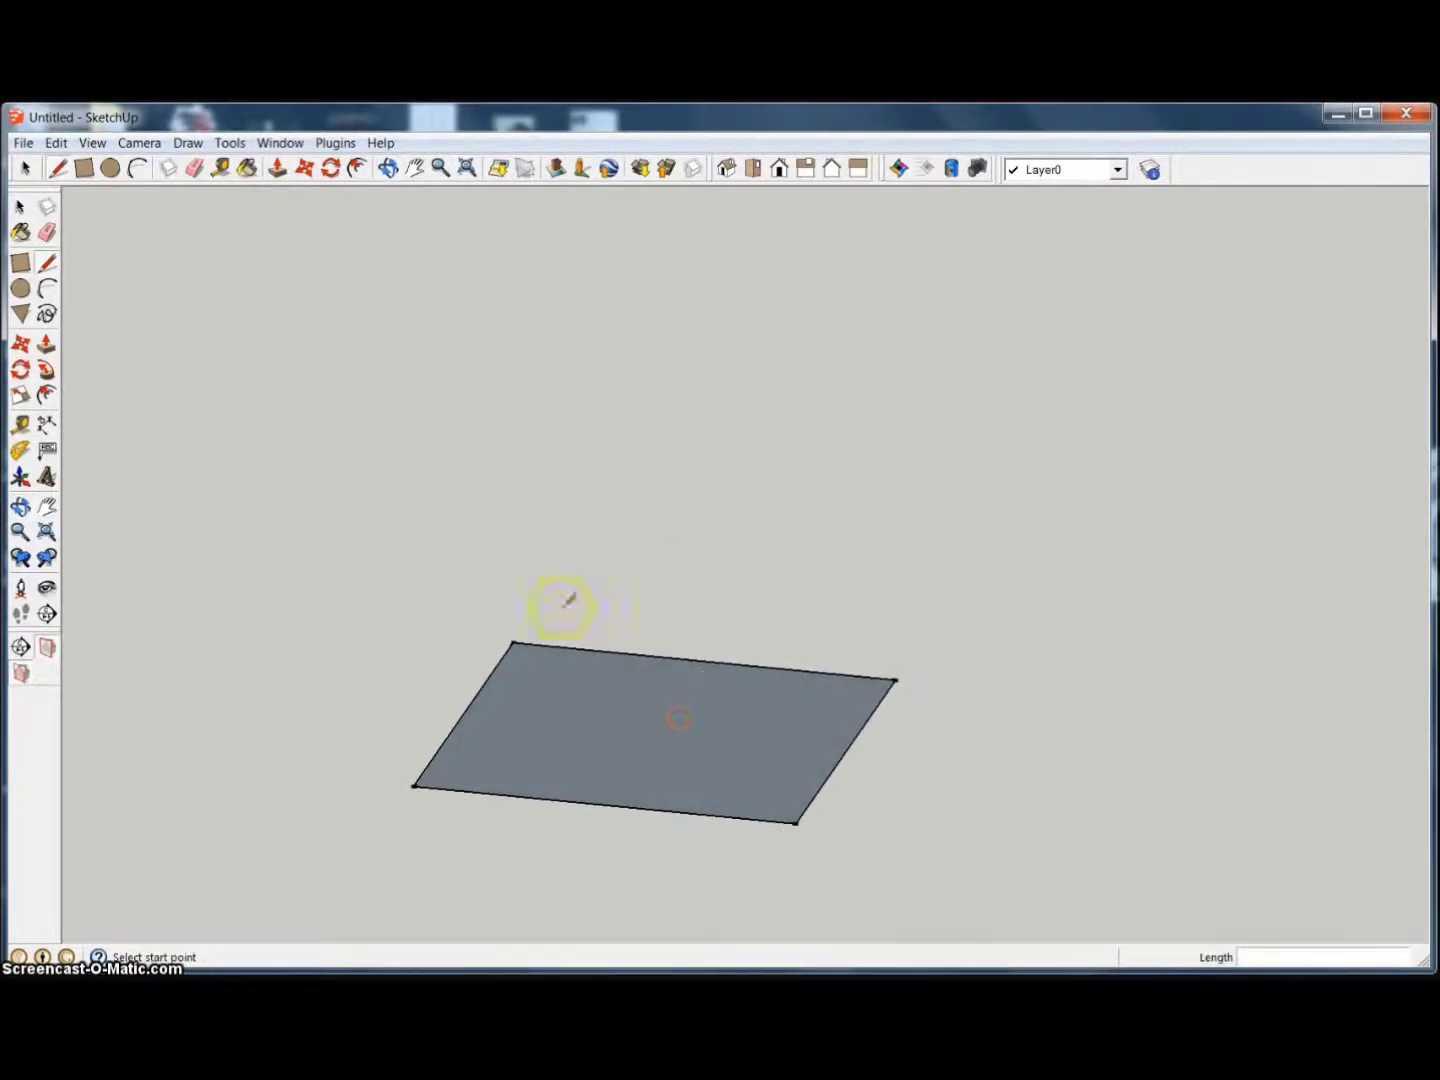
click(46, 343)
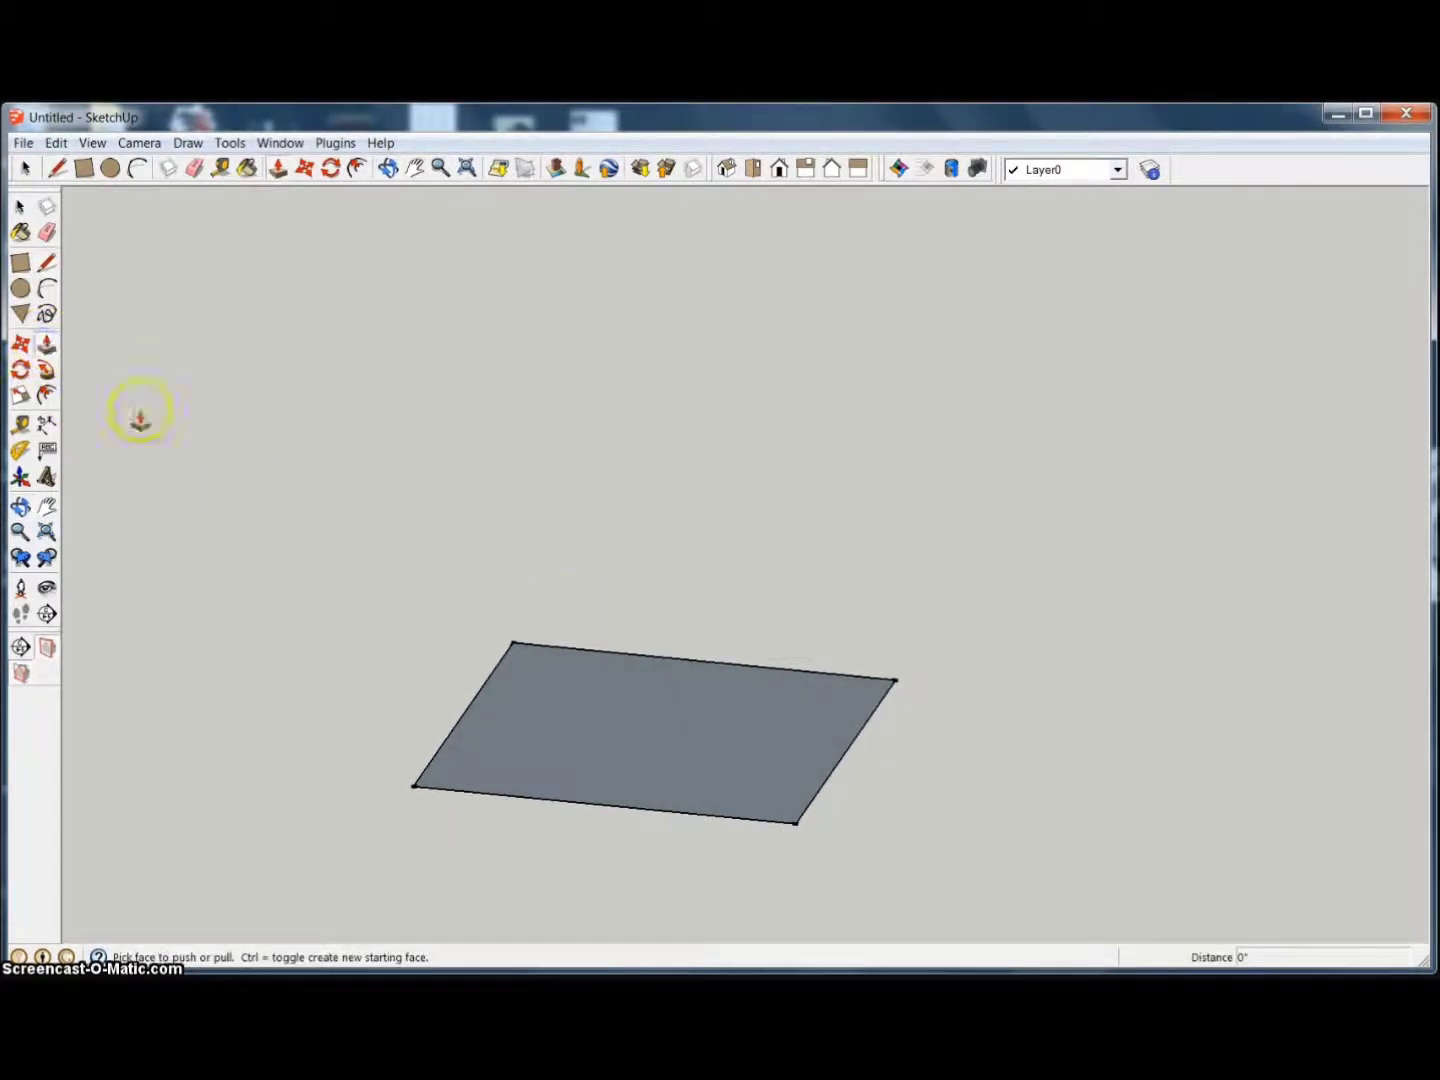
drag(688, 757, 685, 688)
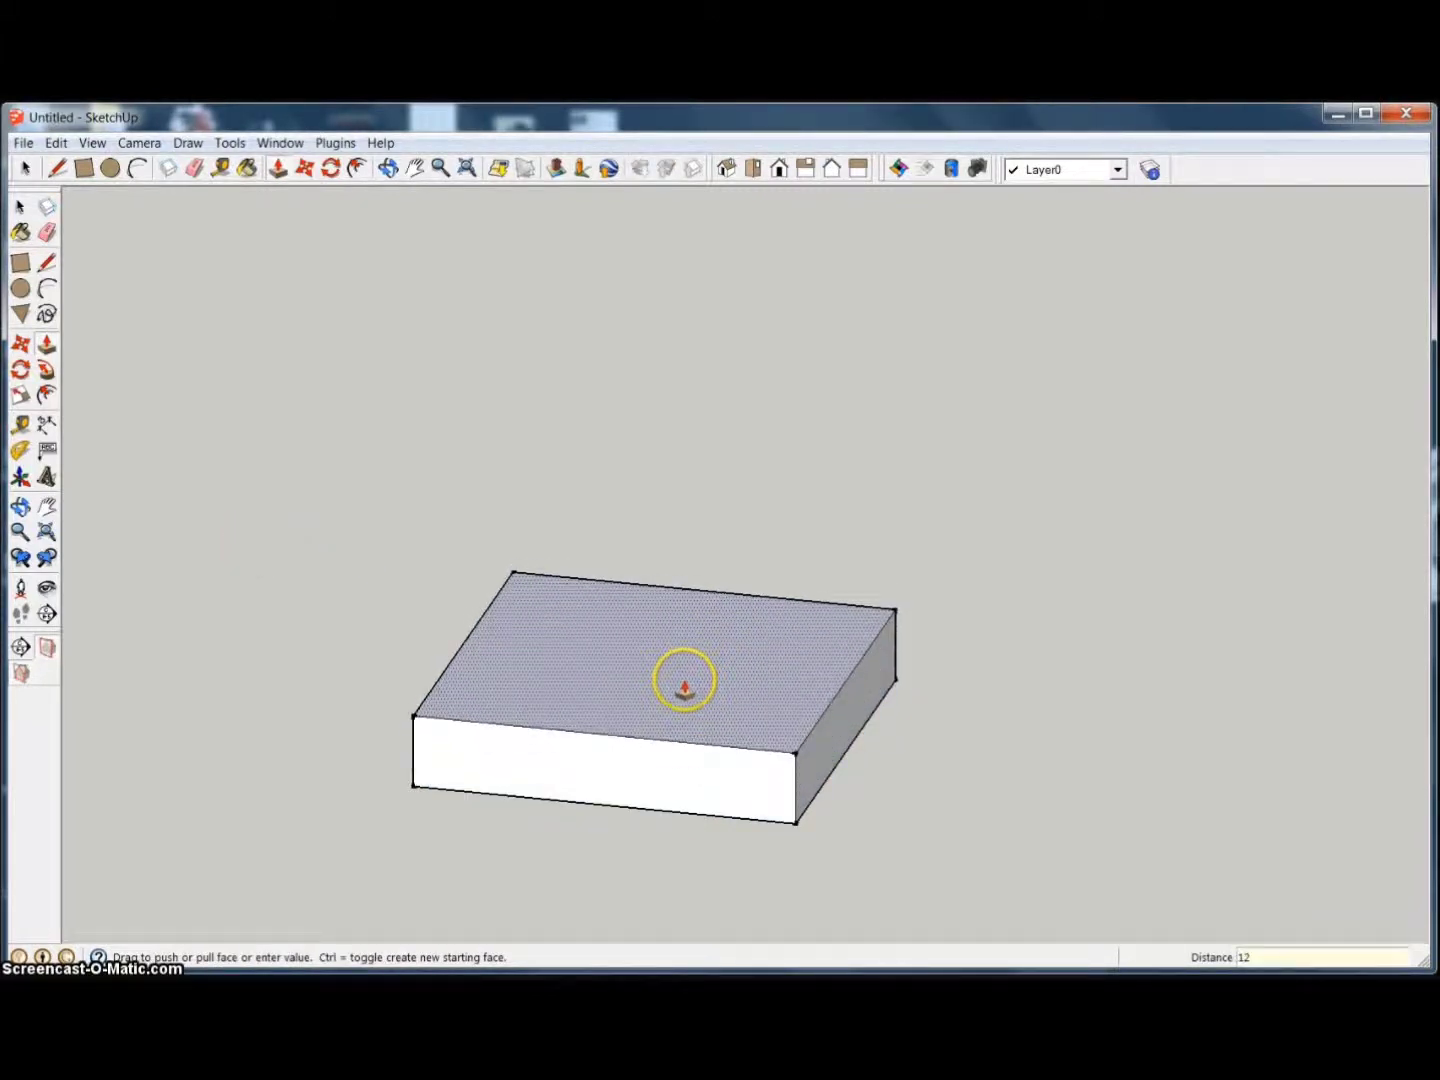
key(Return)
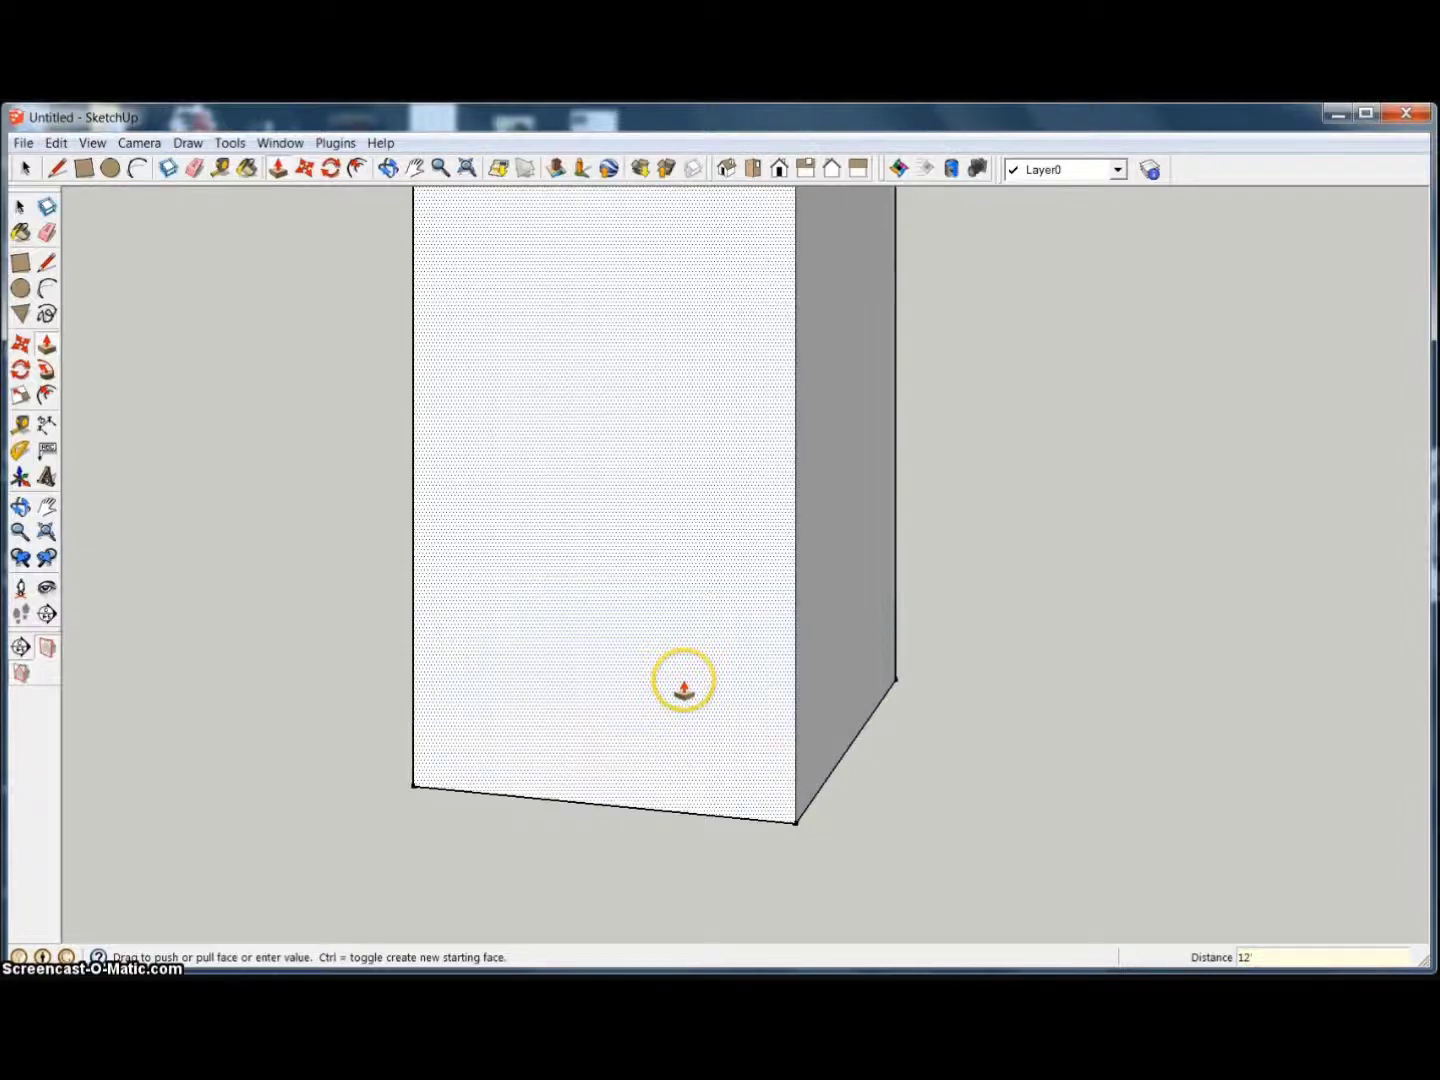
- Push the block's top face back down 11'
scroll(672, 697, down, 5)
middle_drag(707, 668, 711, 682)
scroll(710, 682, down, 3)
scroll(703, 373, up, 2)
drag(674, 355, 678, 762)
text(11')
key(Return)
scroll(668, 810, up, 6)
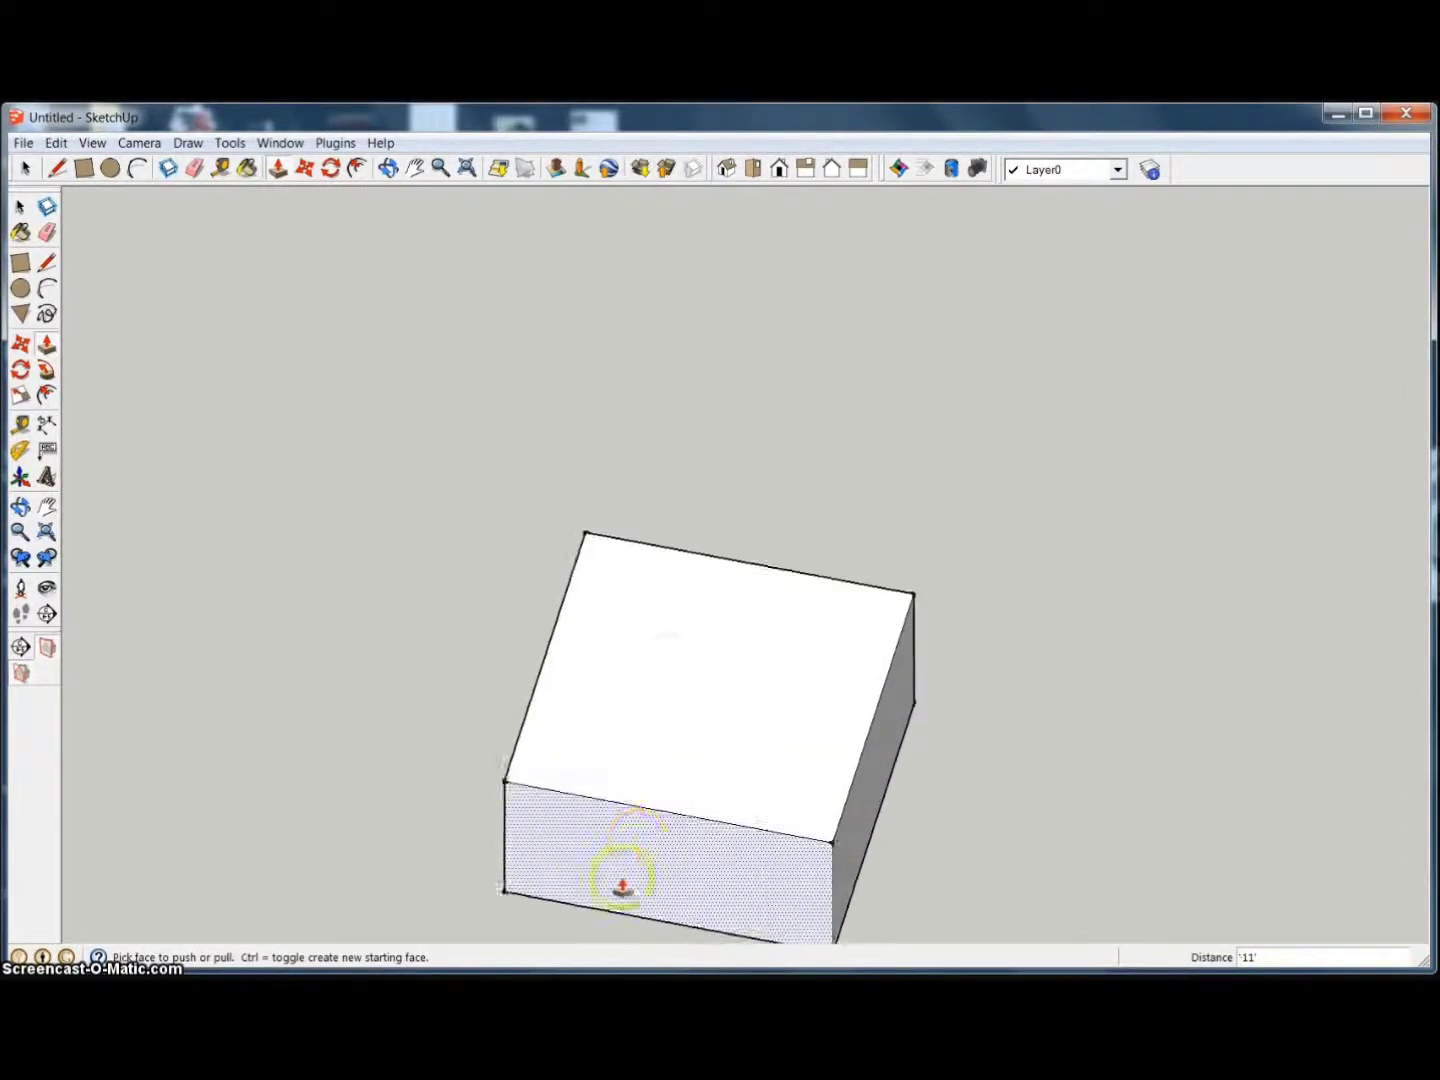
middle_drag(622, 880, 711, 700)
middle_drag(711, 612, 757, 562)
key(space)
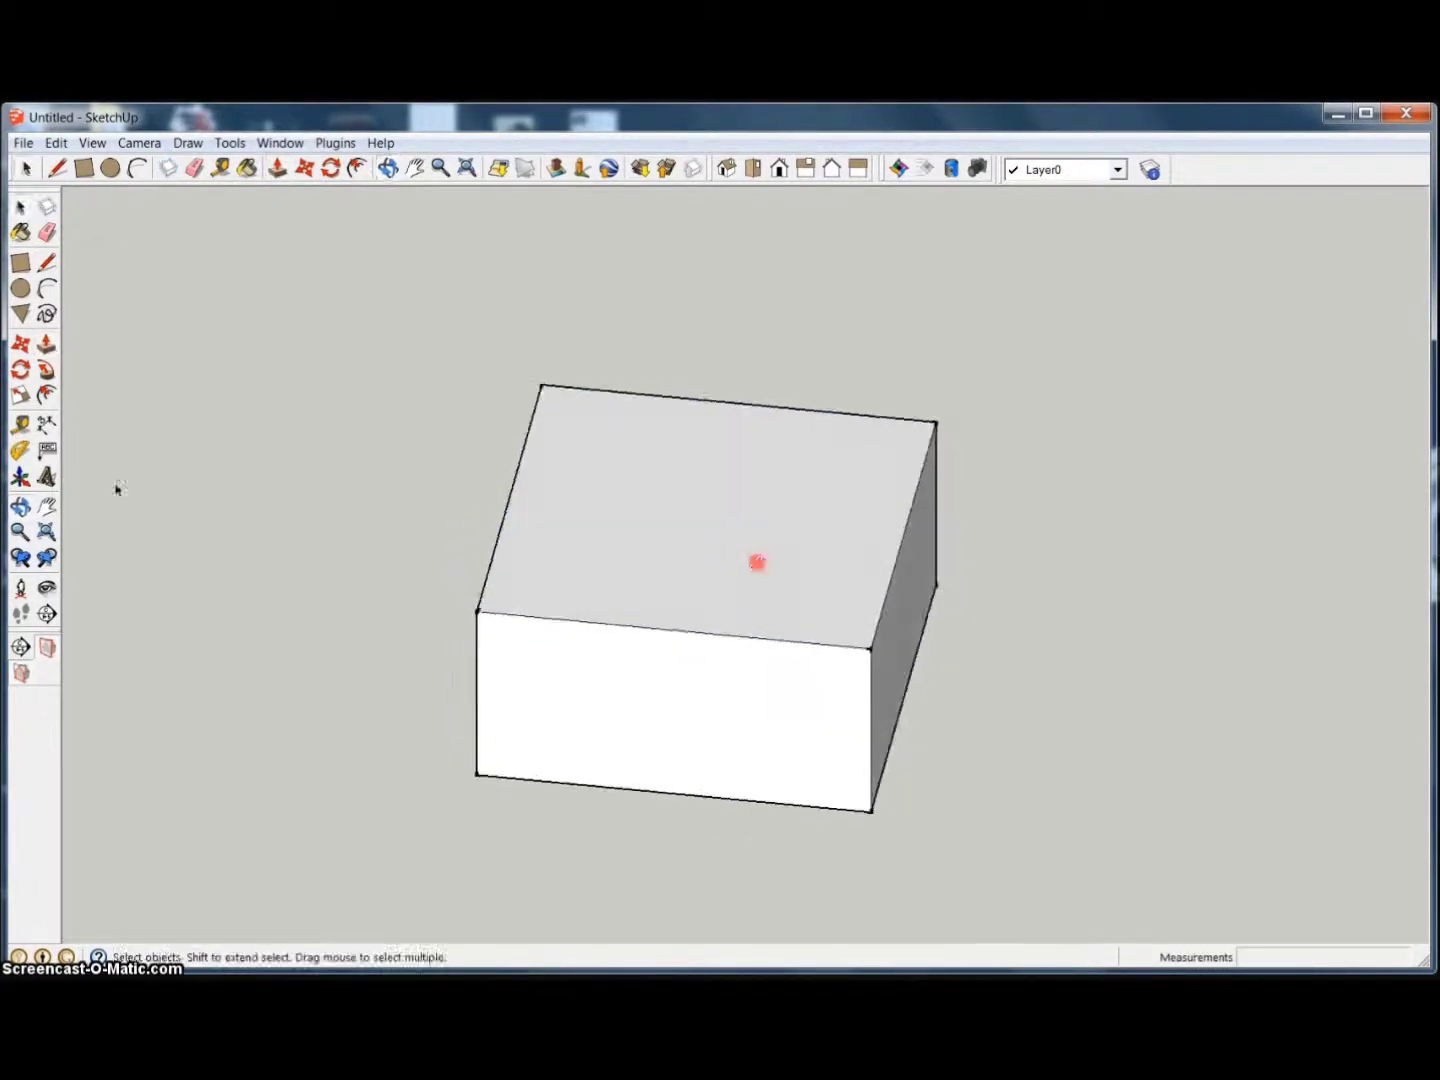
middle_drag(482, 627, 660, 740)
key(l)
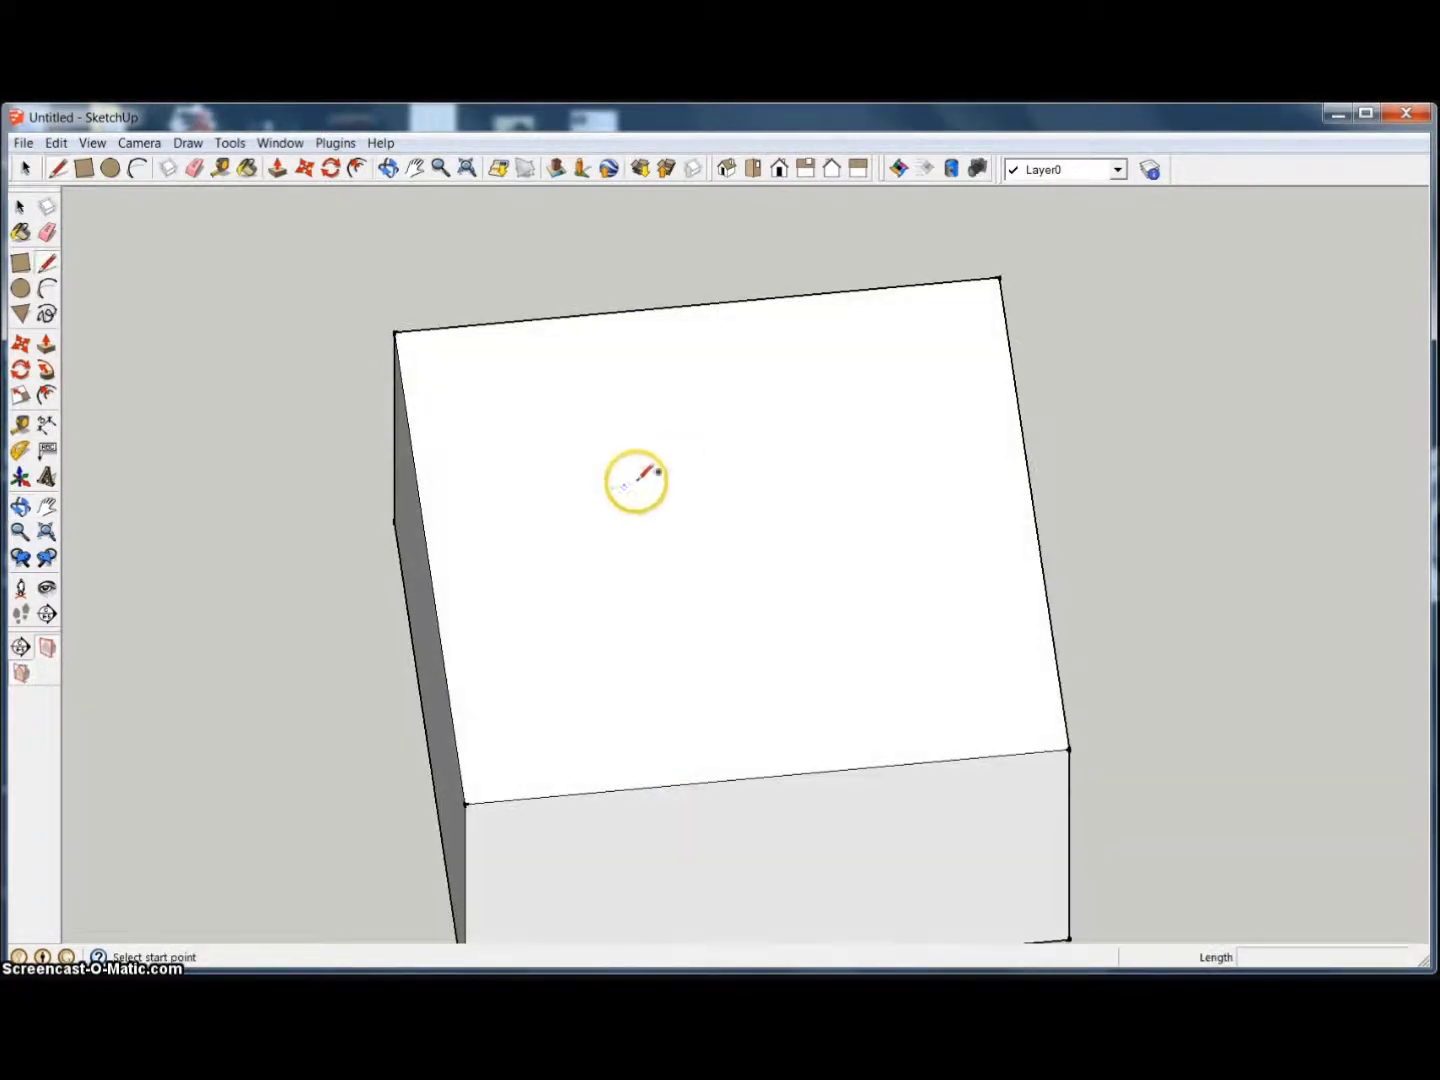
click(636, 479)
key(space)
click(805, 573)
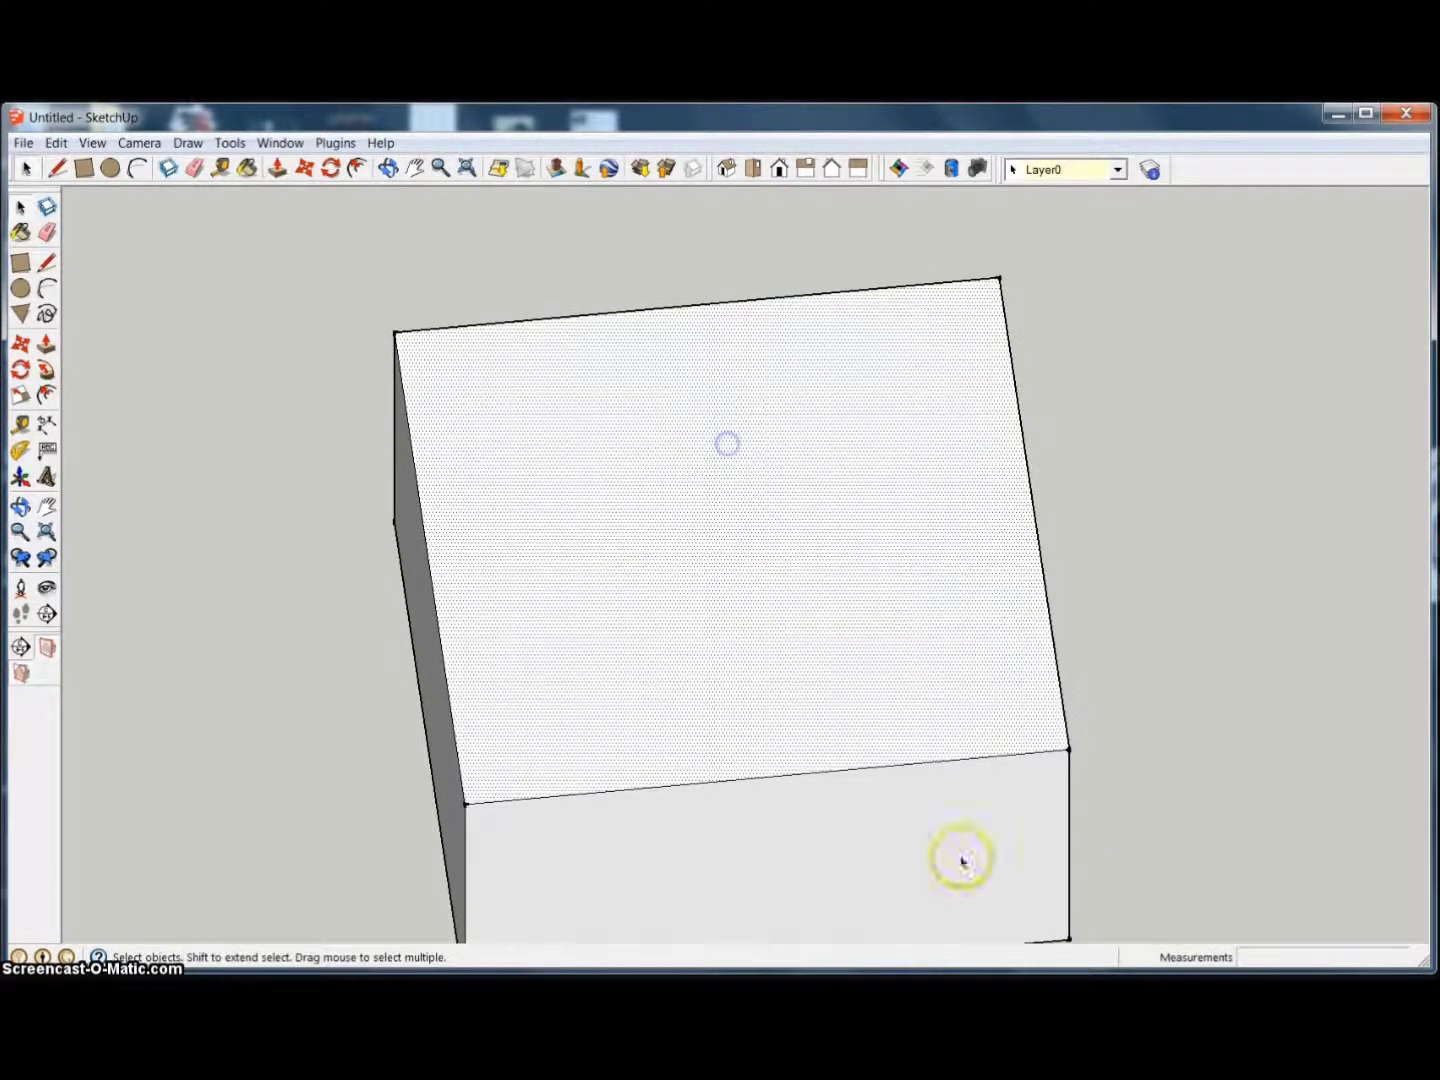
- Draw a closed 5" by 5" square on the block's top face using the Line tool
click(46, 262)
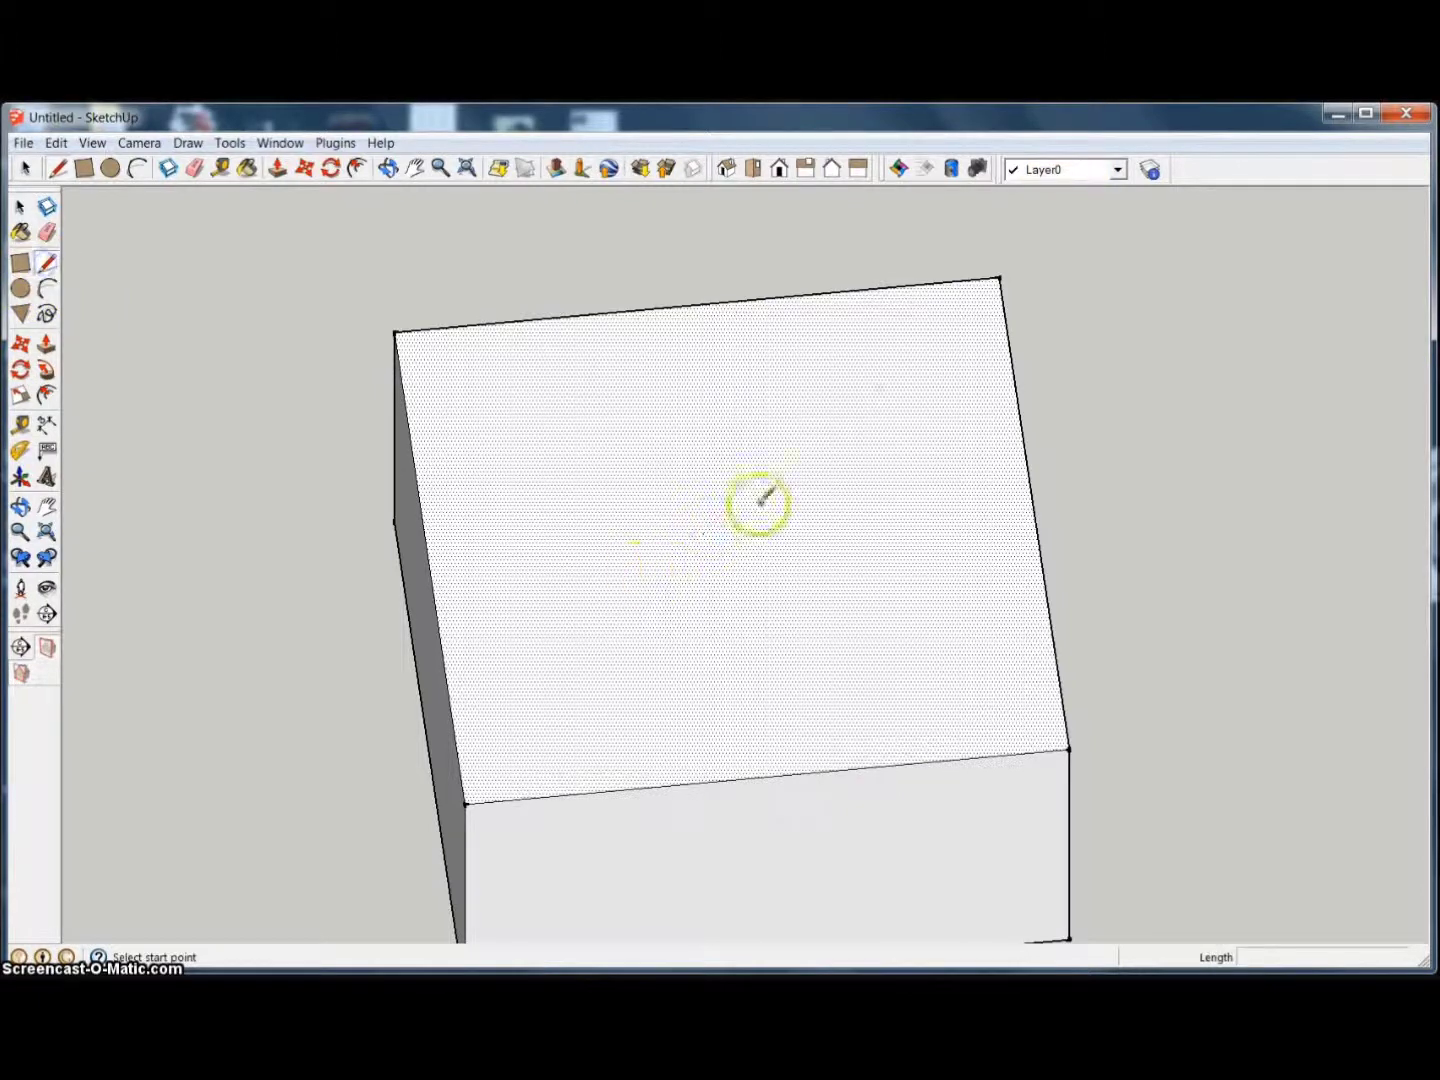
click(645, 537)
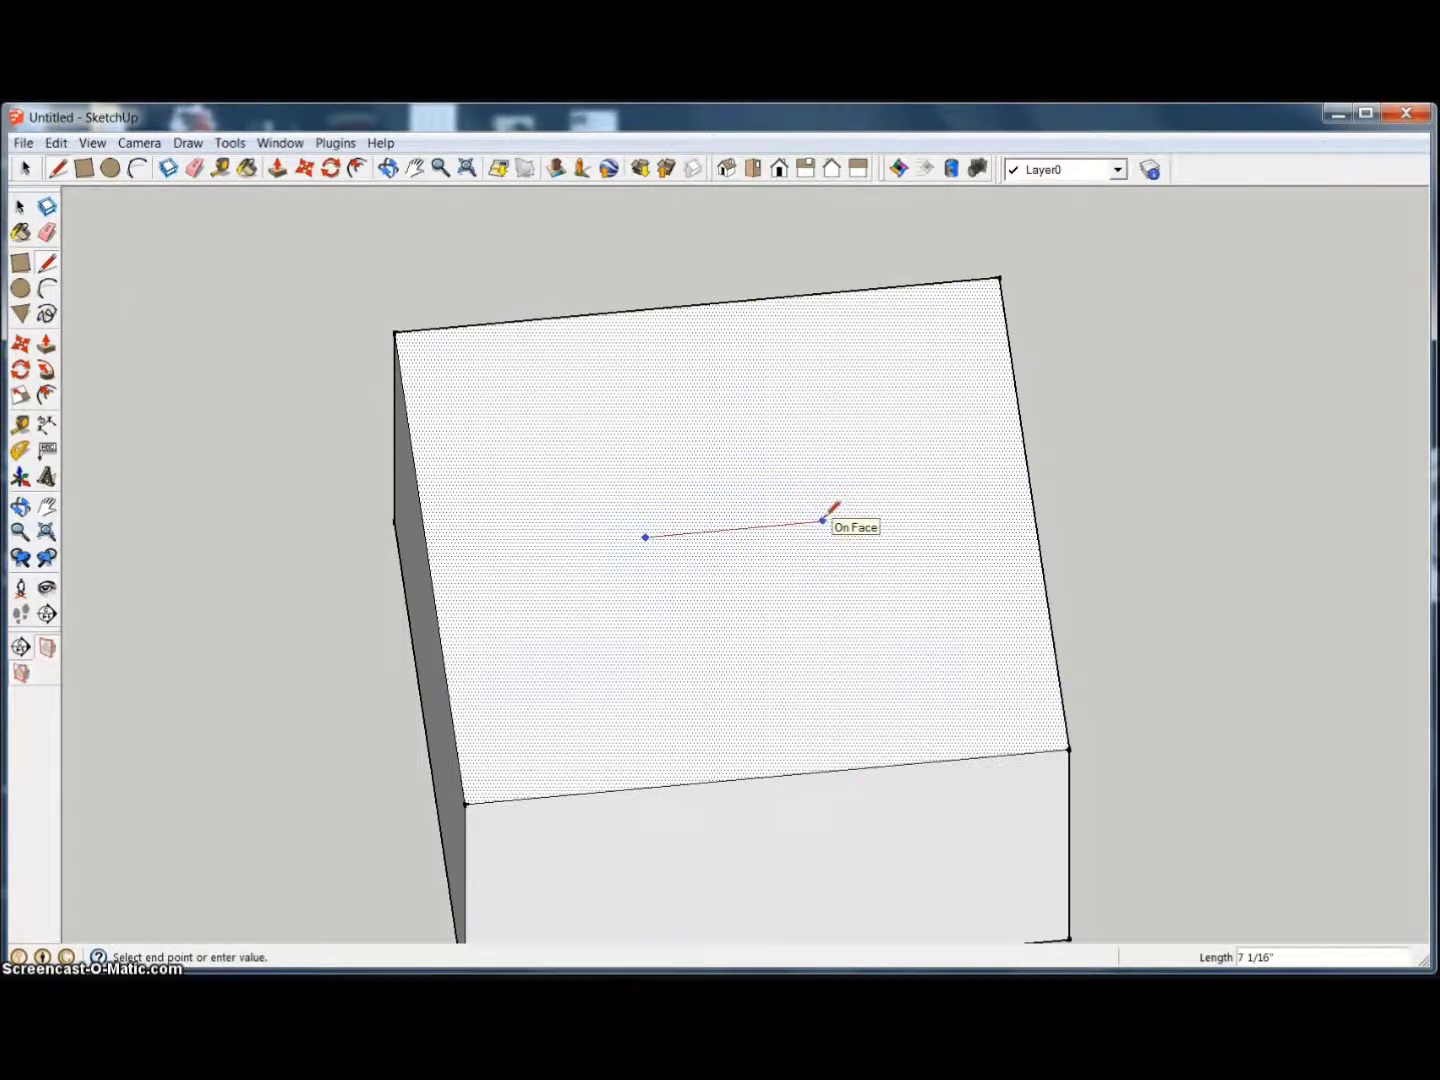
text(5)
key(Return)
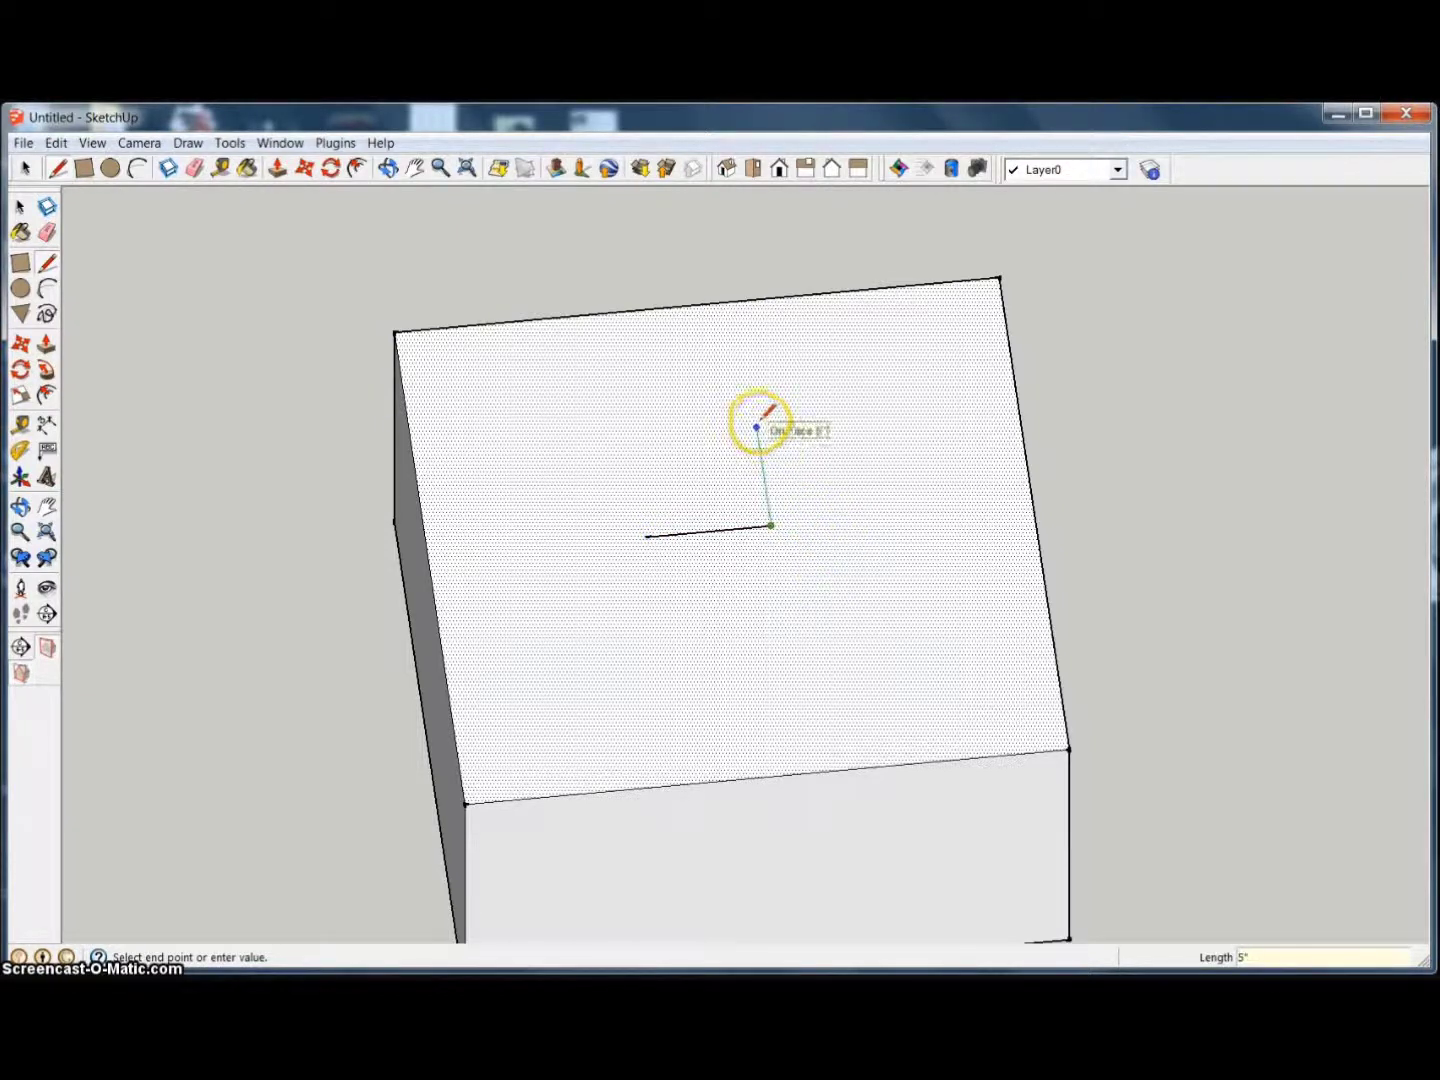
key(Return)
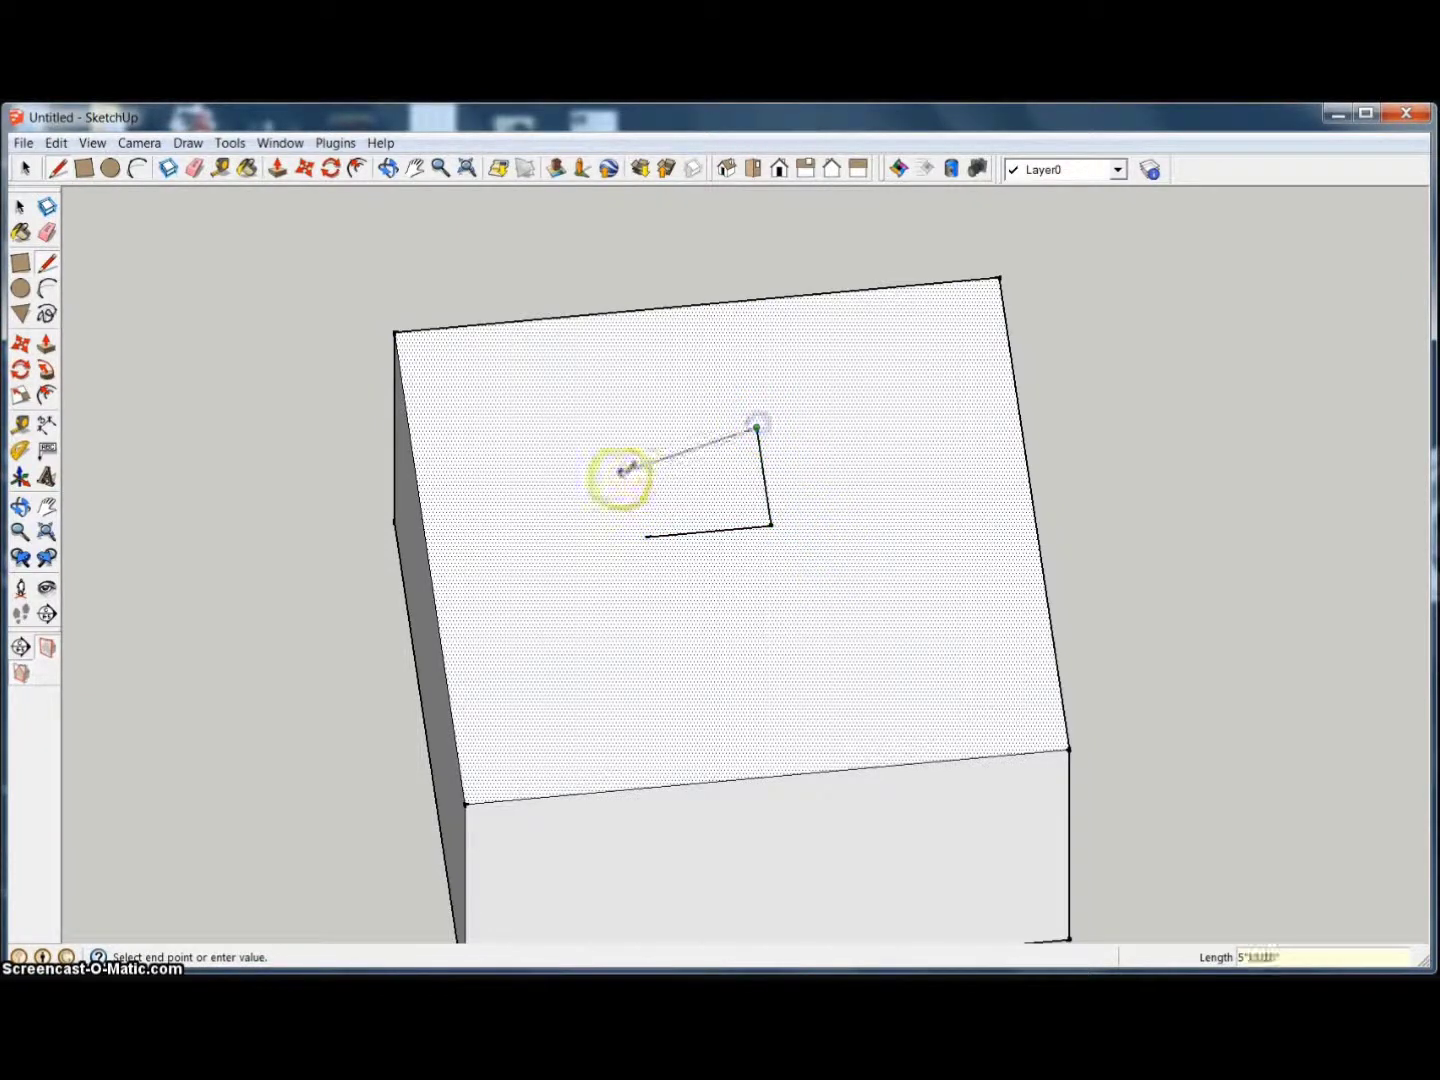
click(632, 440)
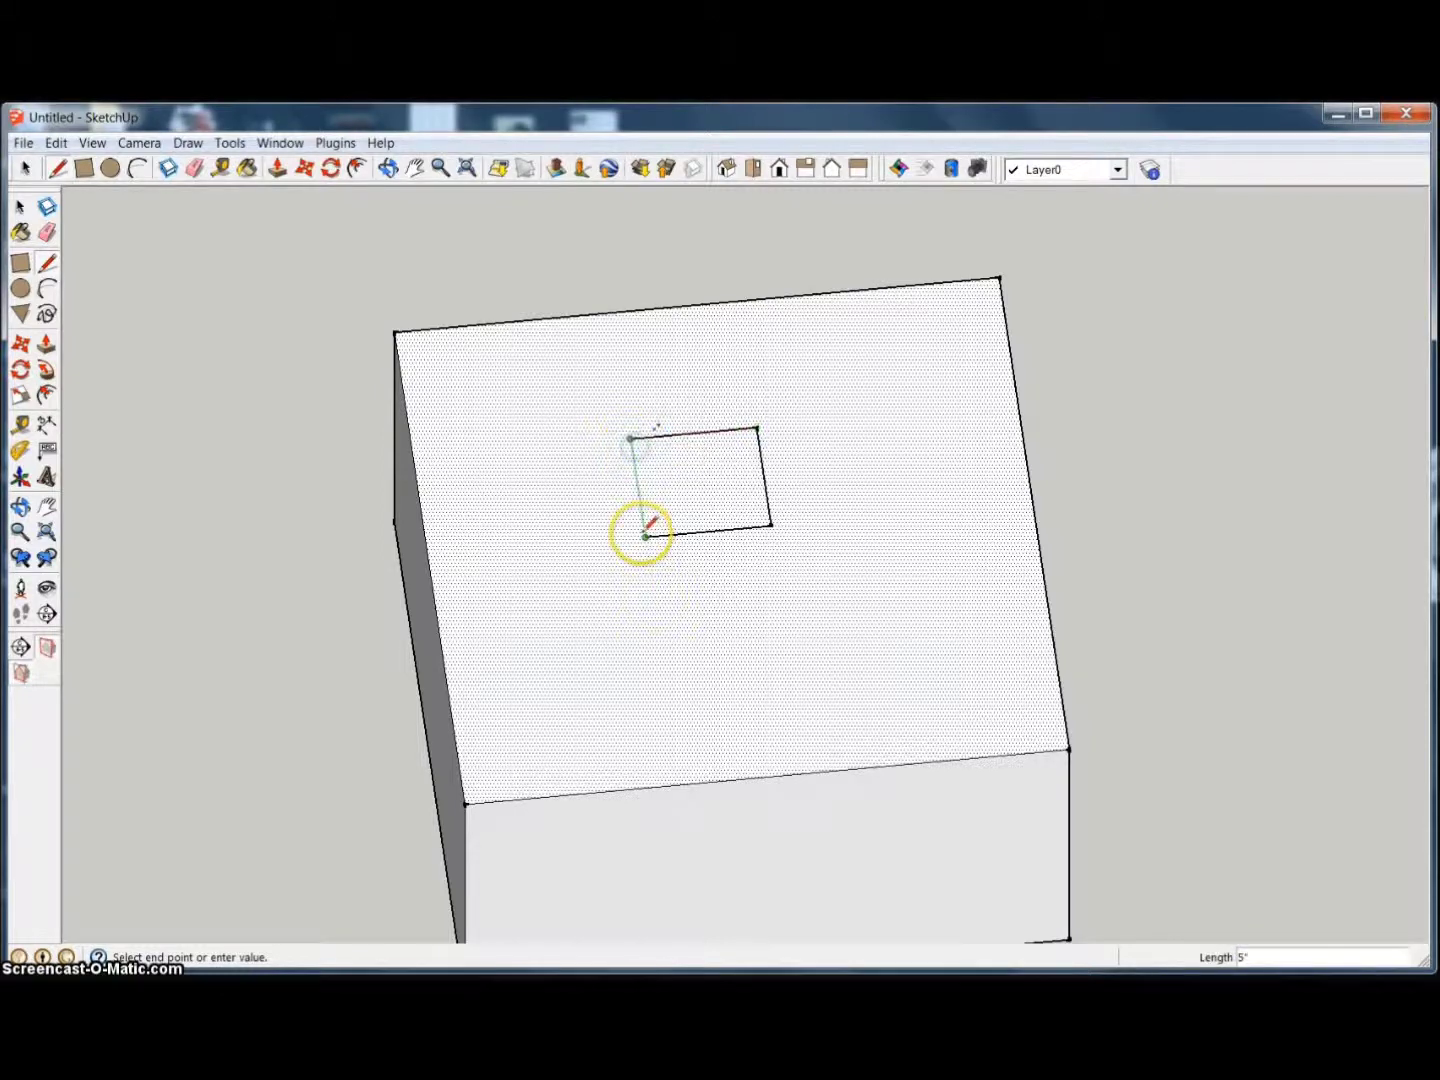
click(646, 537)
key(space)
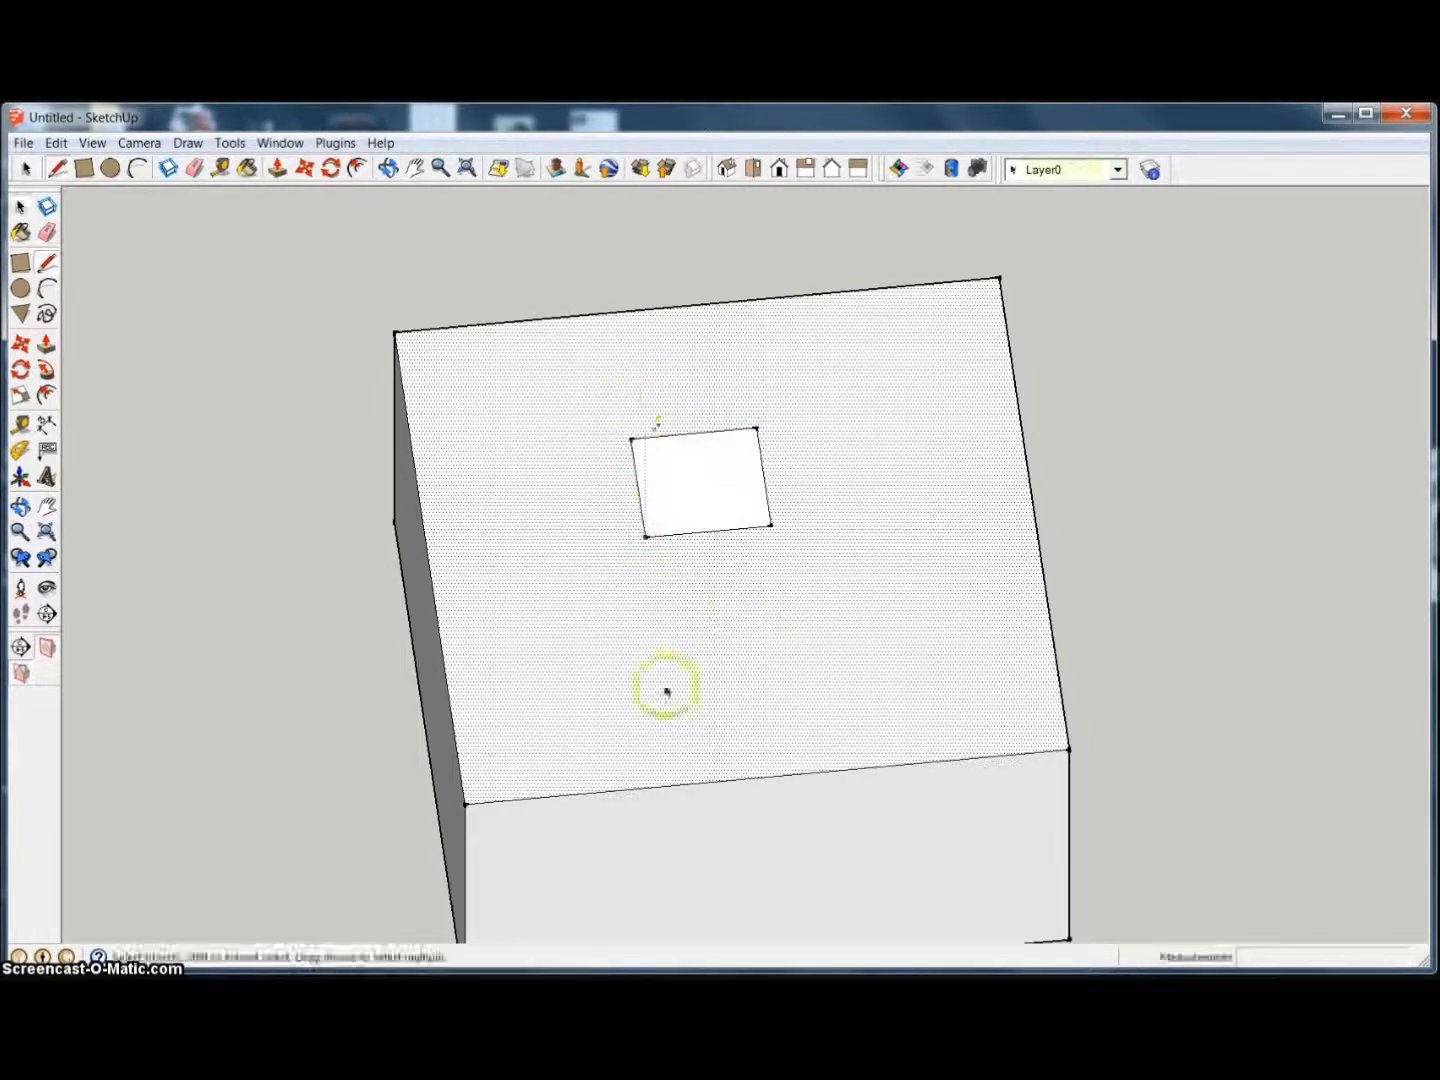
- Push/Pull the small square on top of the block up about 3' 7" to form a post
click(1141, 553)
scroll(750, 635, up, 1)
middle_drag(755, 640, 575, 469)
click(905, 469)
scroll(815, 250, up, 2)
middle_drag(773, 205, 775, 548)
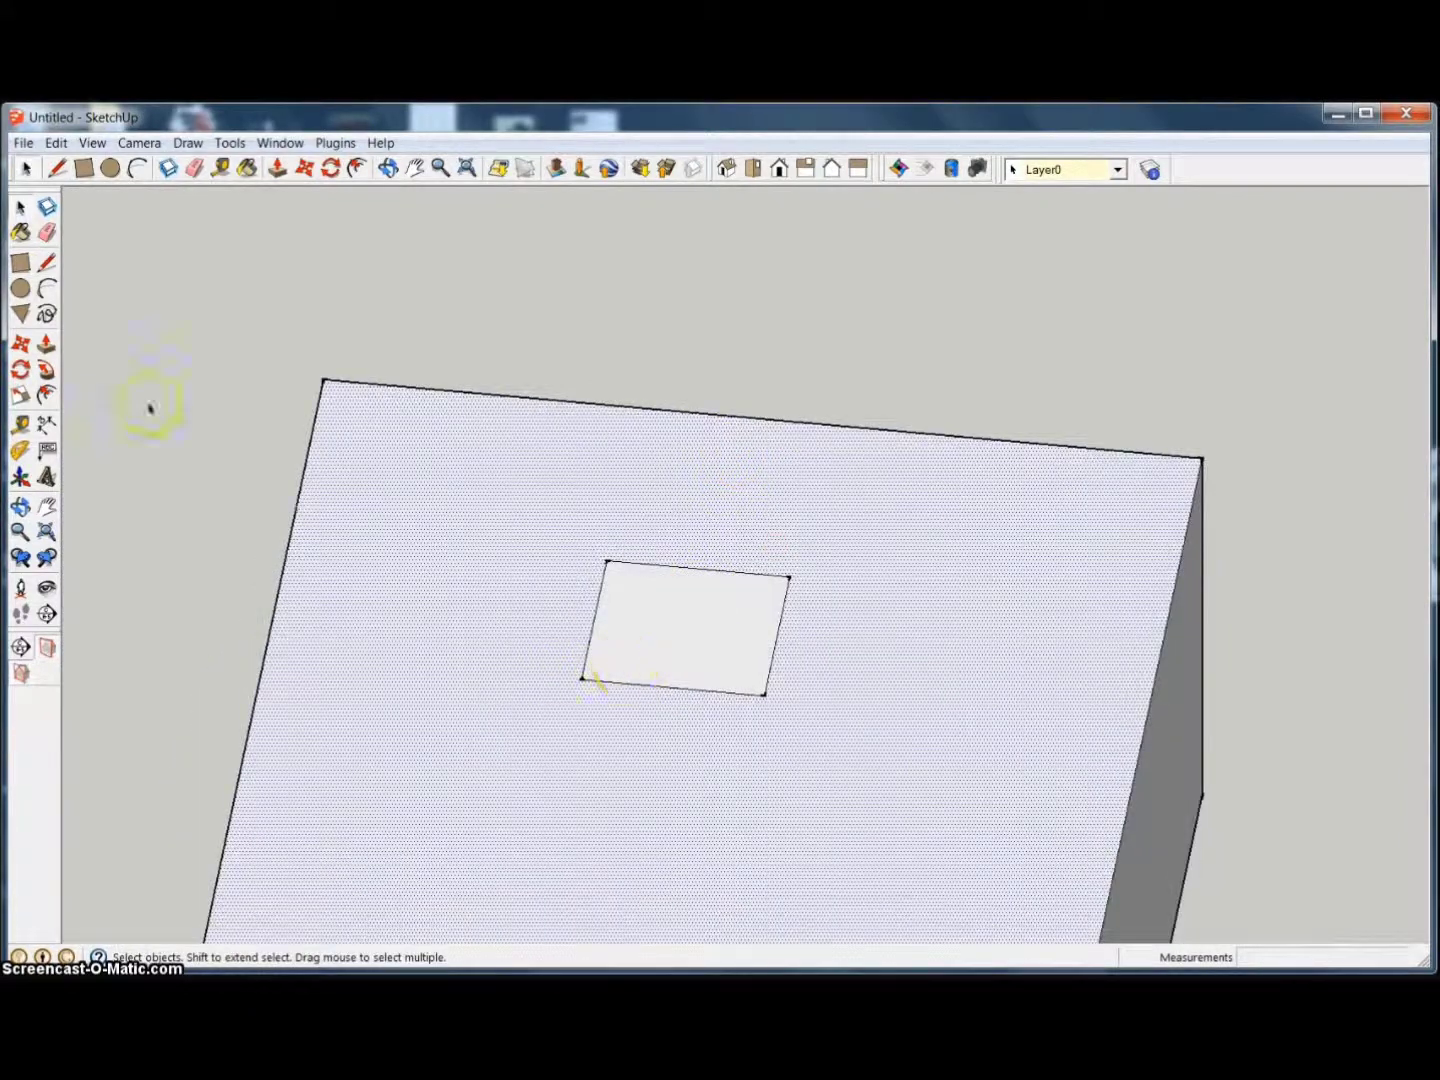
click(46, 343)
click(716, 626)
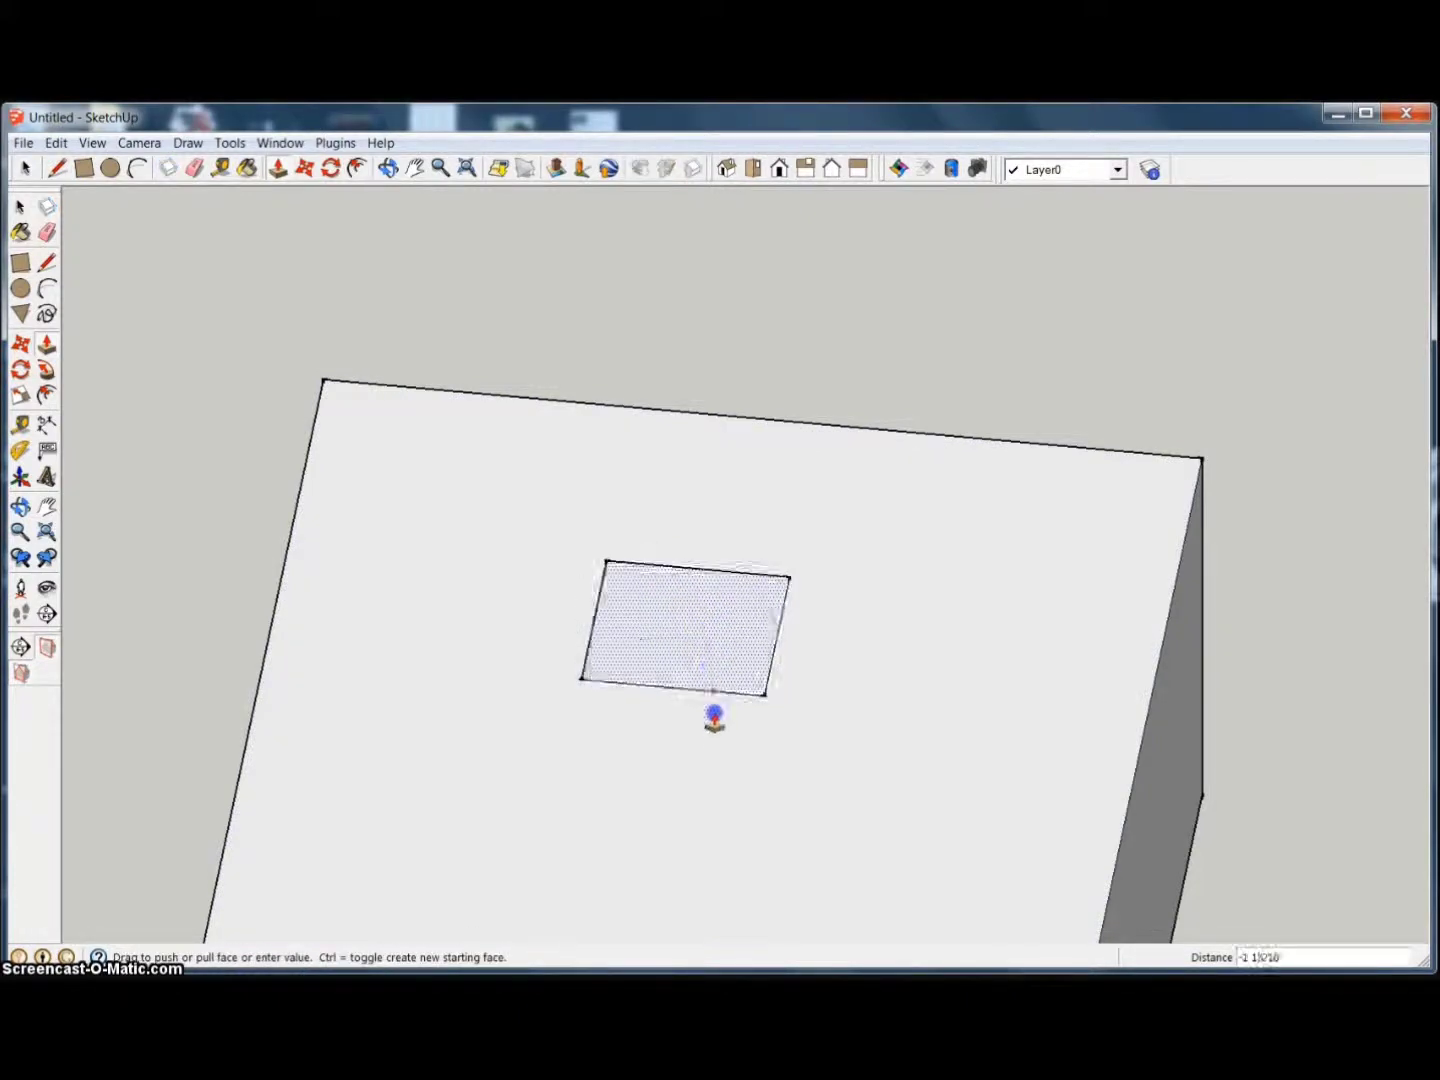
click(795, 622)
middle_drag(795, 622, 762, 910)
click(643, 749)
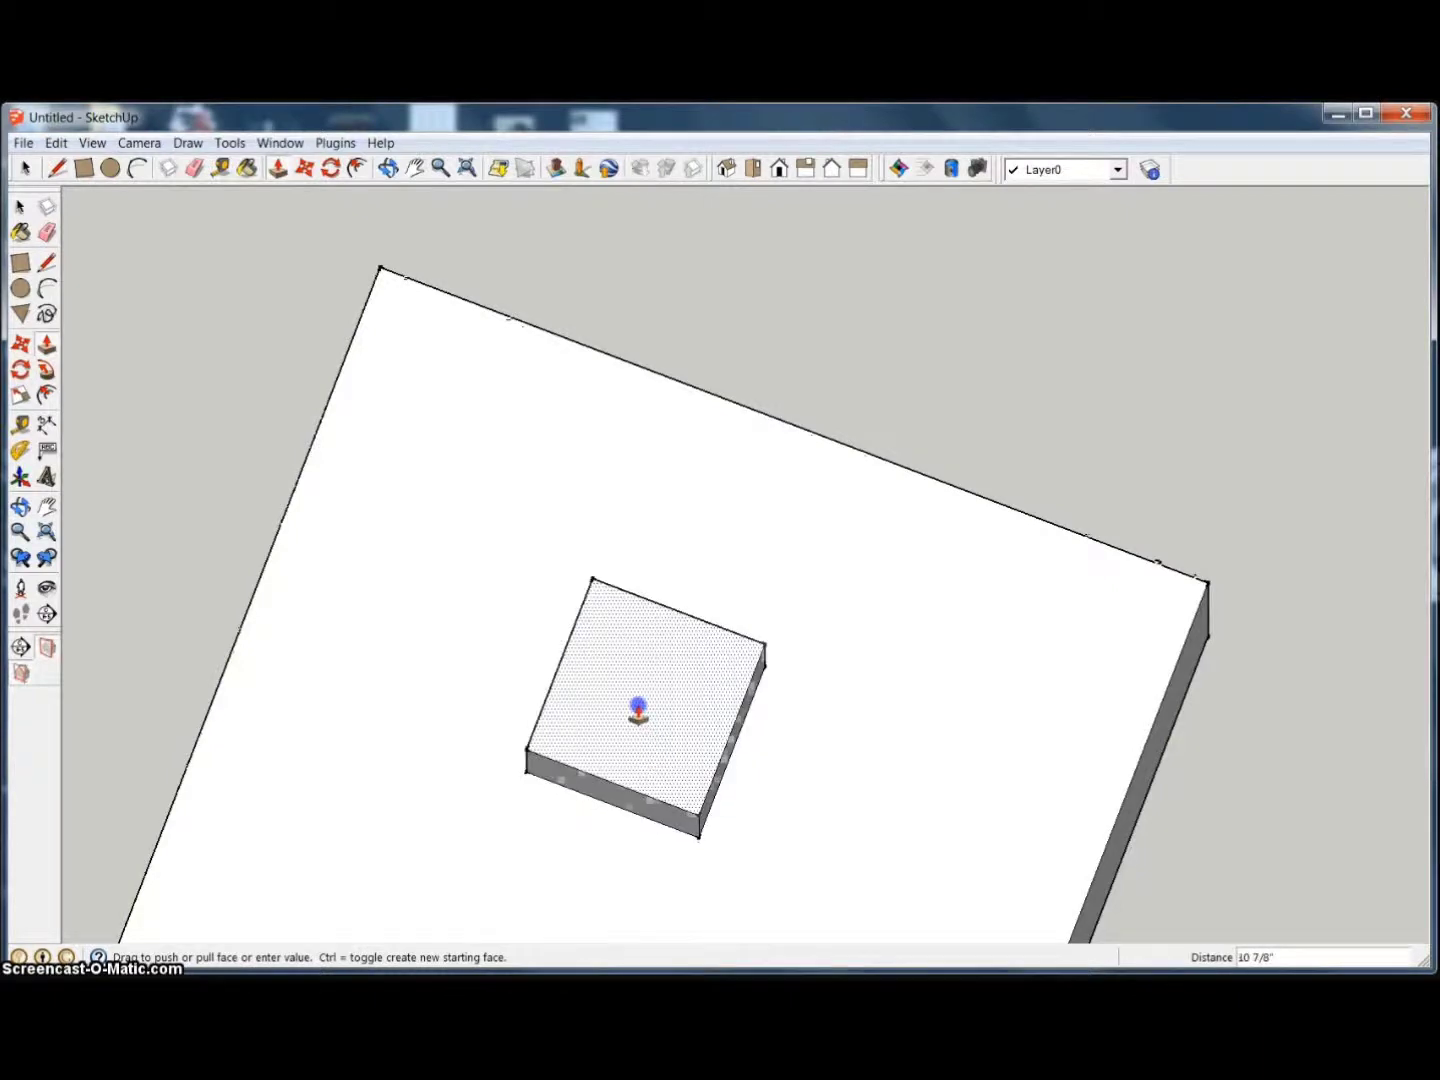
click(581, 563)
- Push one side face of the post inward 2"
middle_drag(598, 842, 849, 624)
scroll(820, 600, up, 5)
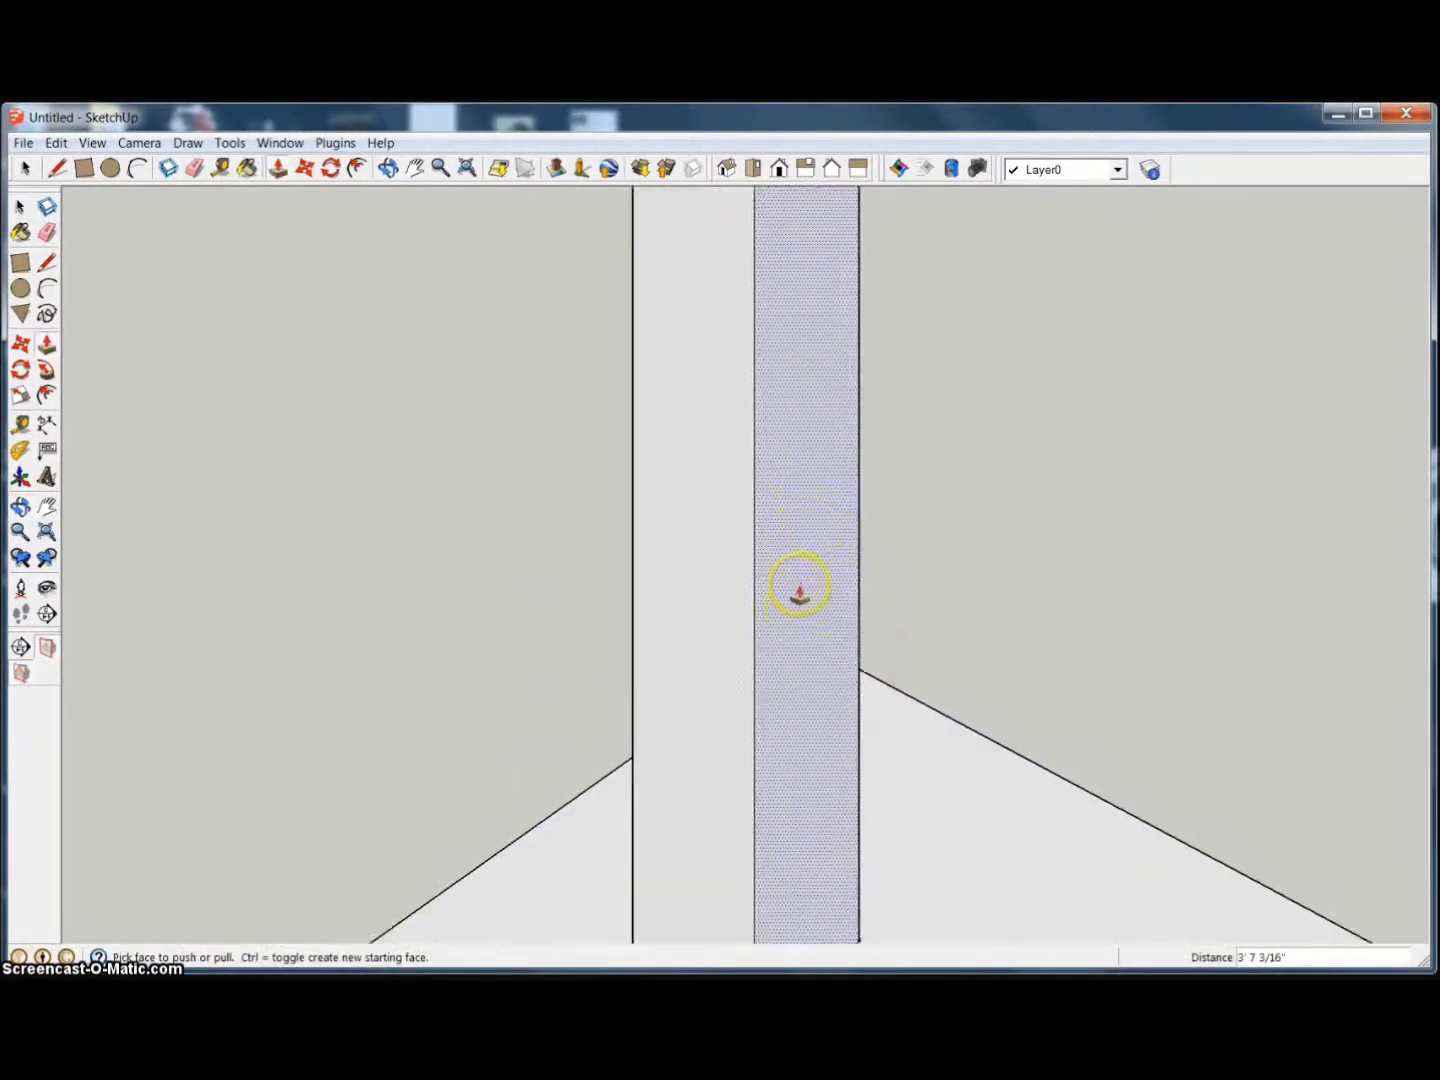
click(794, 611)
click(755, 592)
scroll(750, 475, down, 4)
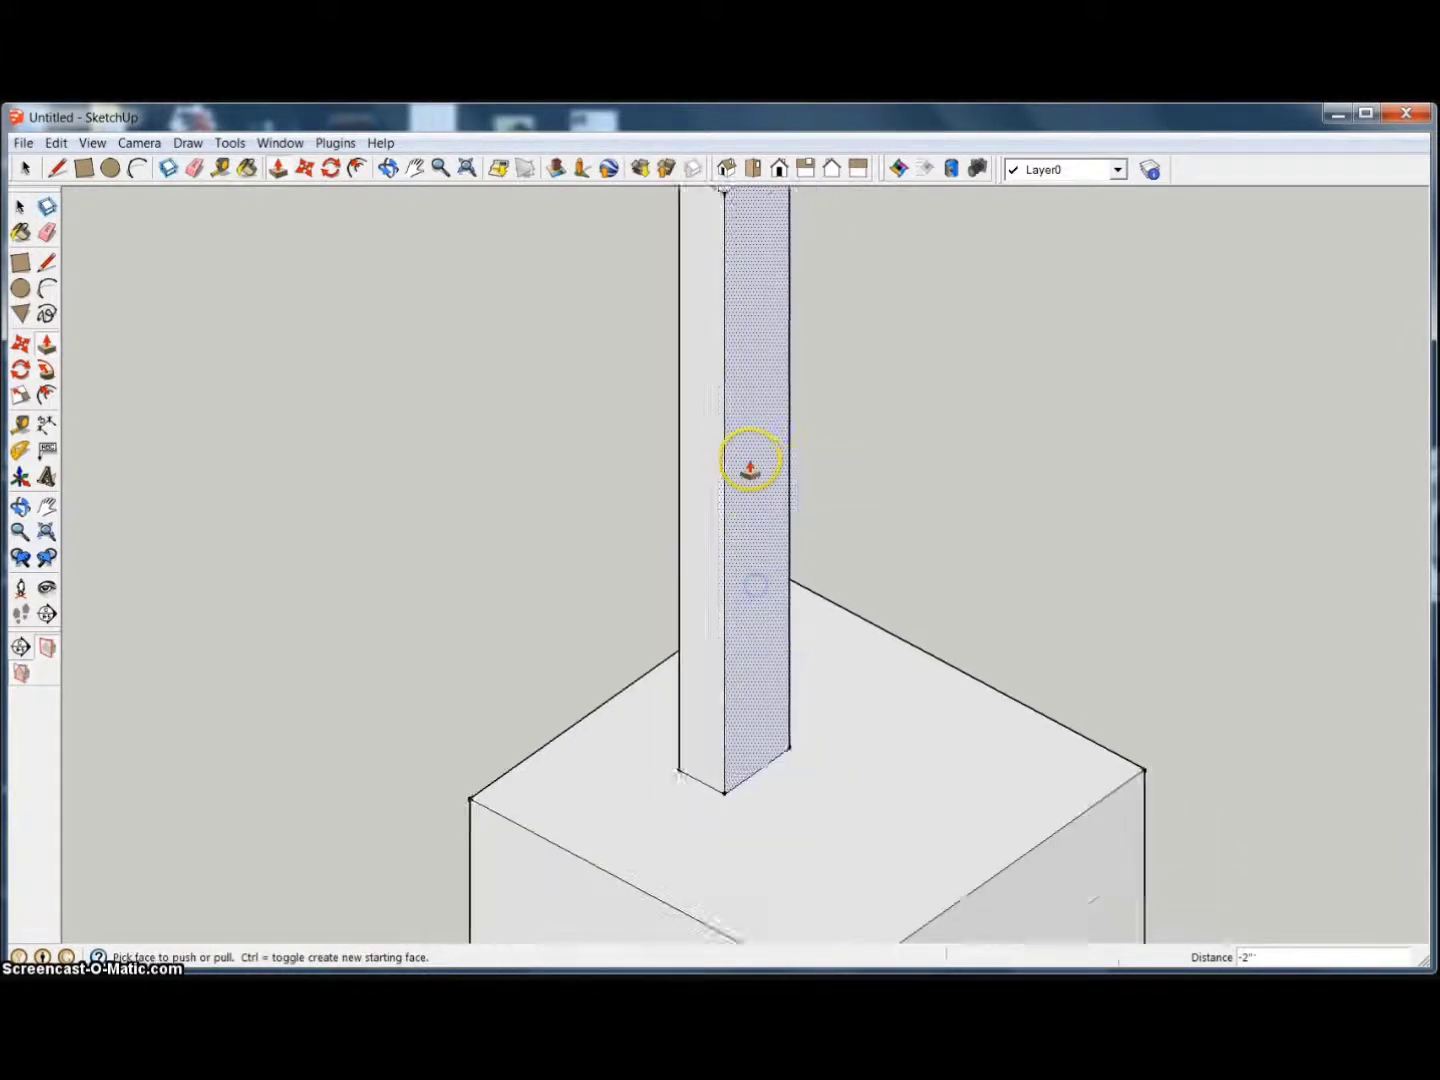
- Examine the narrowed post and its base block from several angles and distances
middle_drag(625, 550, 862, 552)
scroll(950, 240, down, 2)
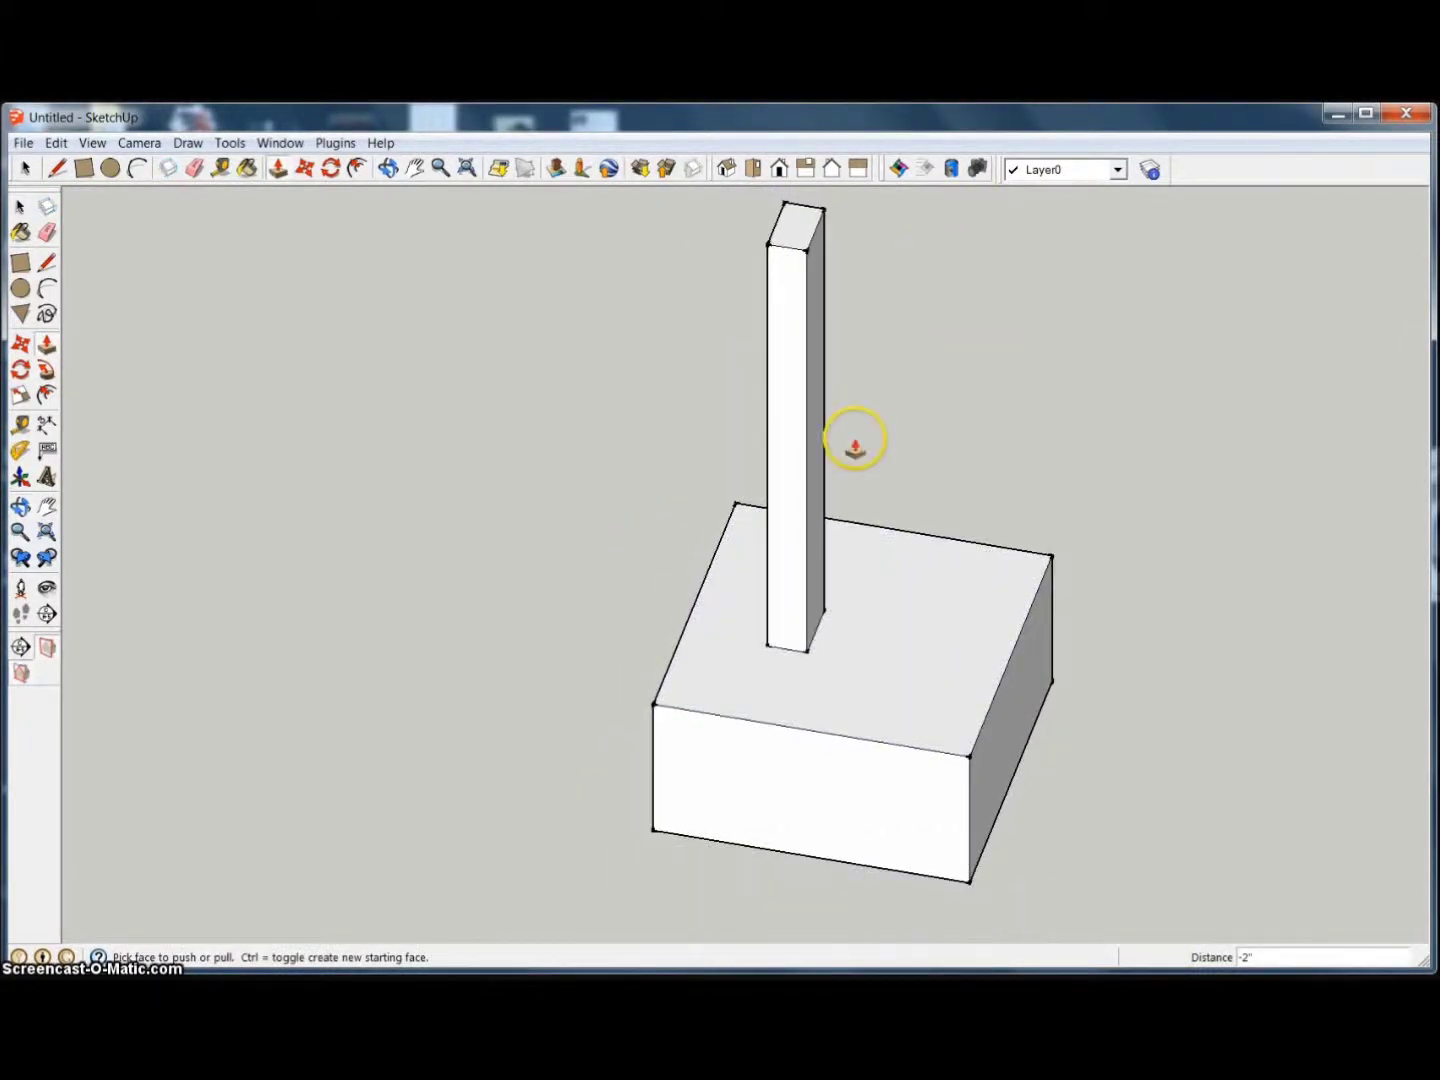
scroll(961, 755, up, 4)
scroll(870, 356, down, 2)
scroll(935, 652, down, 3)
scroll(951, 720, up, 3)
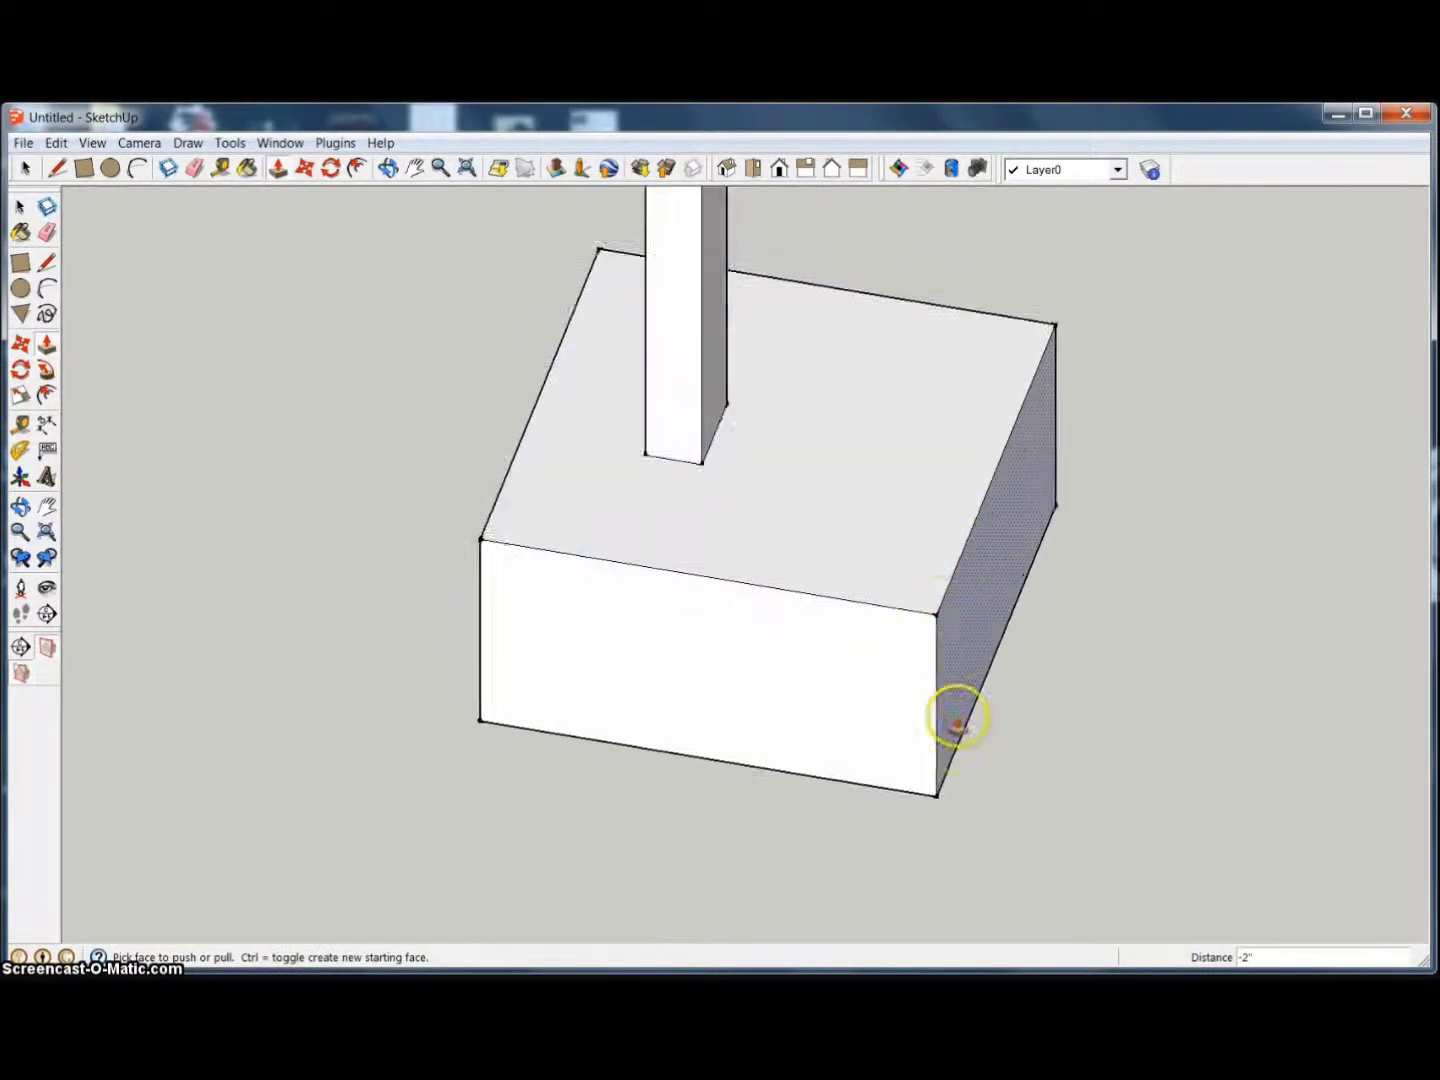
scroll(974, 685, down, 3)
scroll(872, 660, down, 1)
middle_drag(1075, 398, 1086, 424)
scroll(697, 280, up, 5)
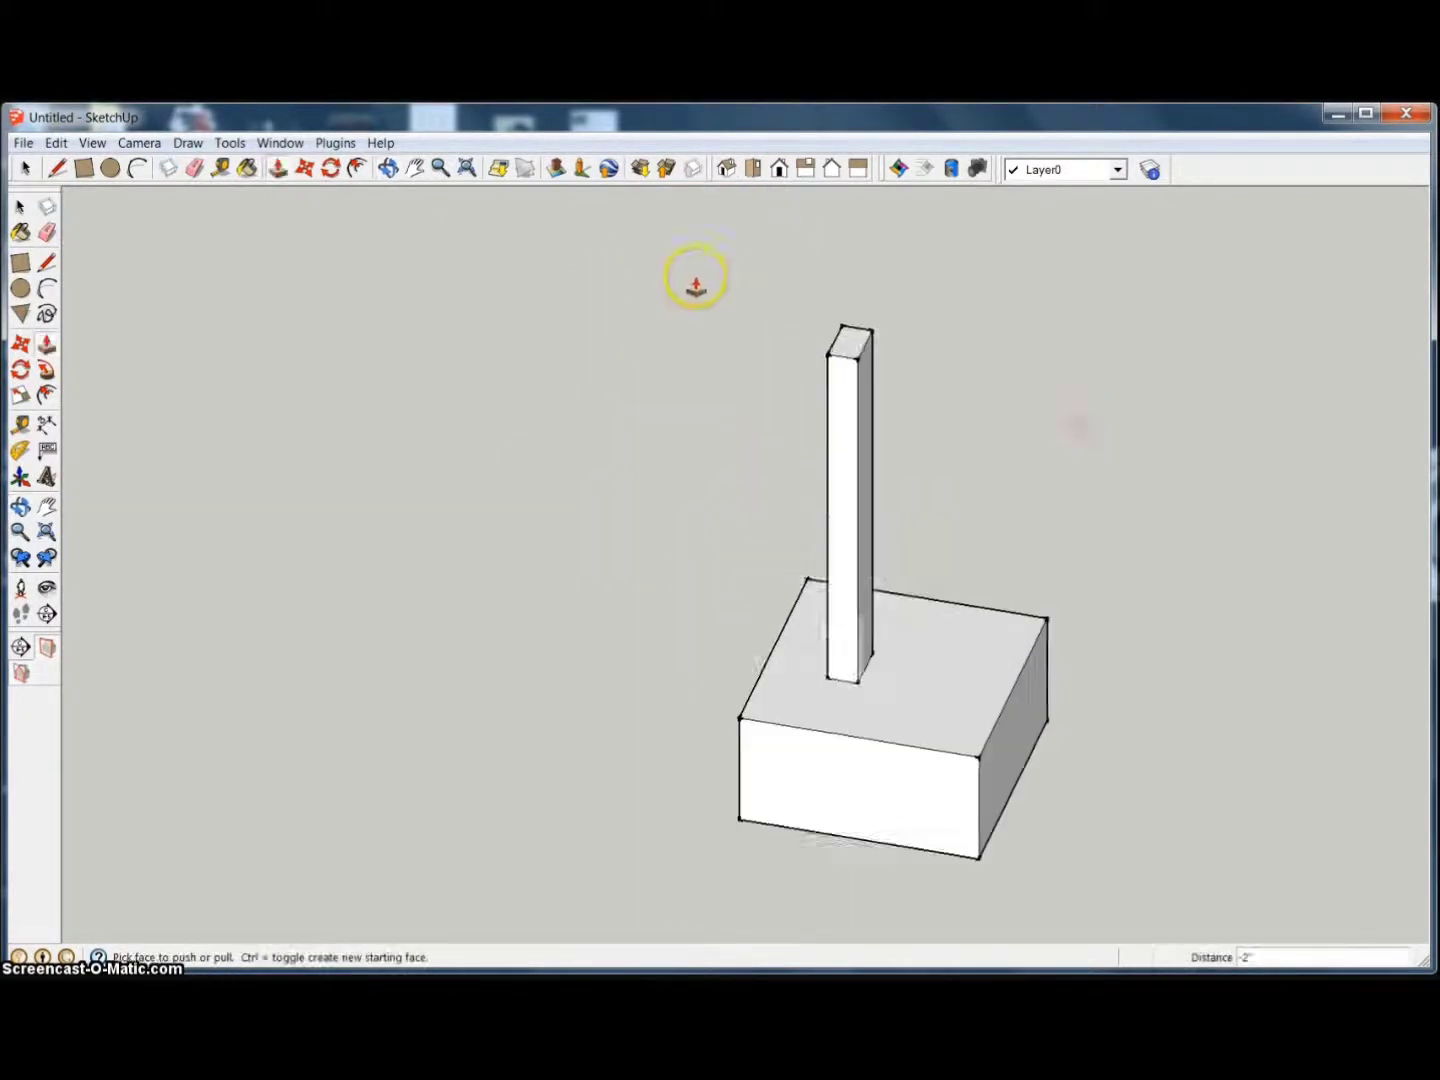
- Pull the post's top face up 15"
middle_drag(768, 331, 822, 638)
scroll(826, 456, up, 5)
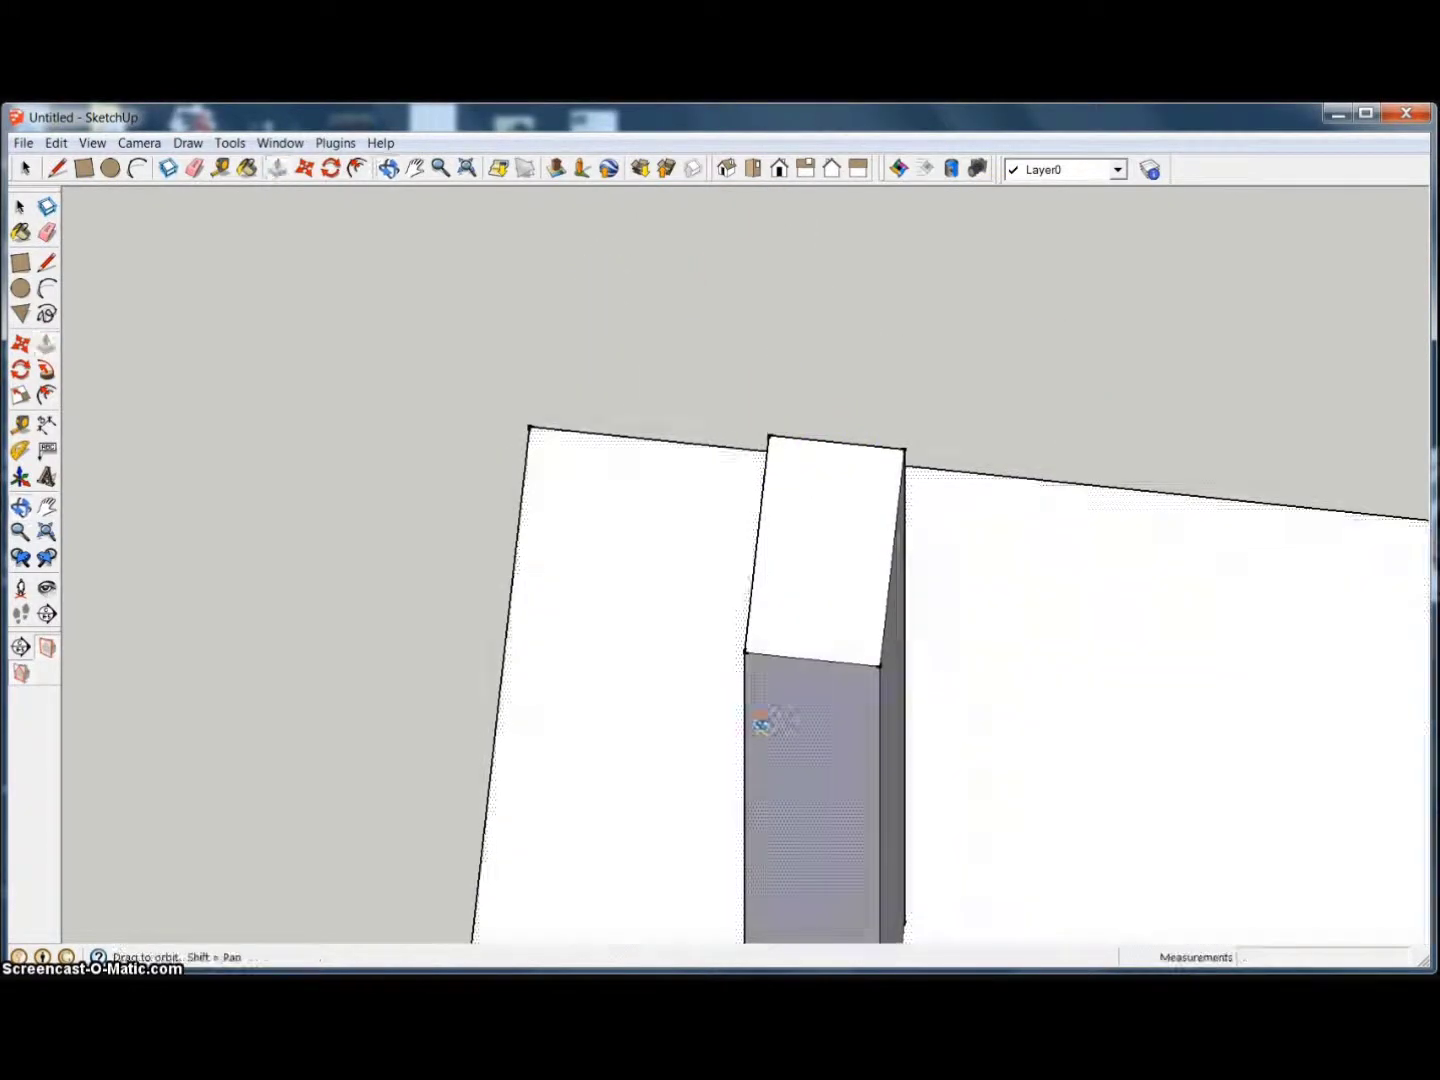
middle_drag(765, 723, 1024, 625)
scroll(1023, 623, down, 3)
scroll(1000, 229, up, 3)
middle_drag(1000, 236, 1006, 389)
click(939, 540)
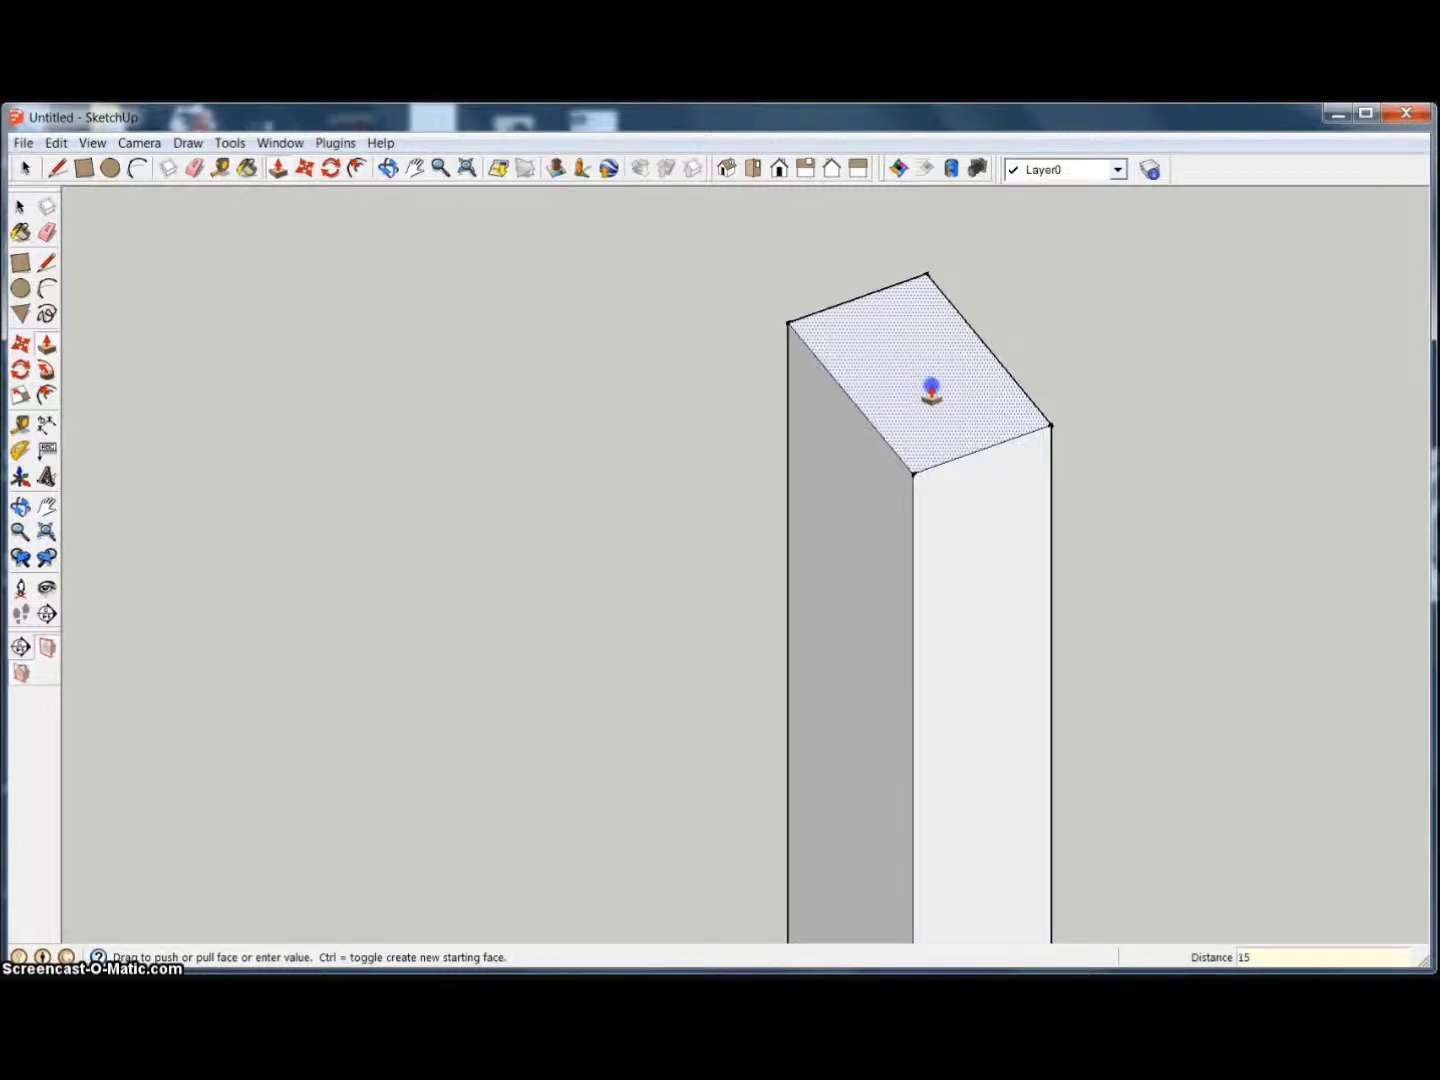
key(Return)
scroll(905, 460, down, 4)
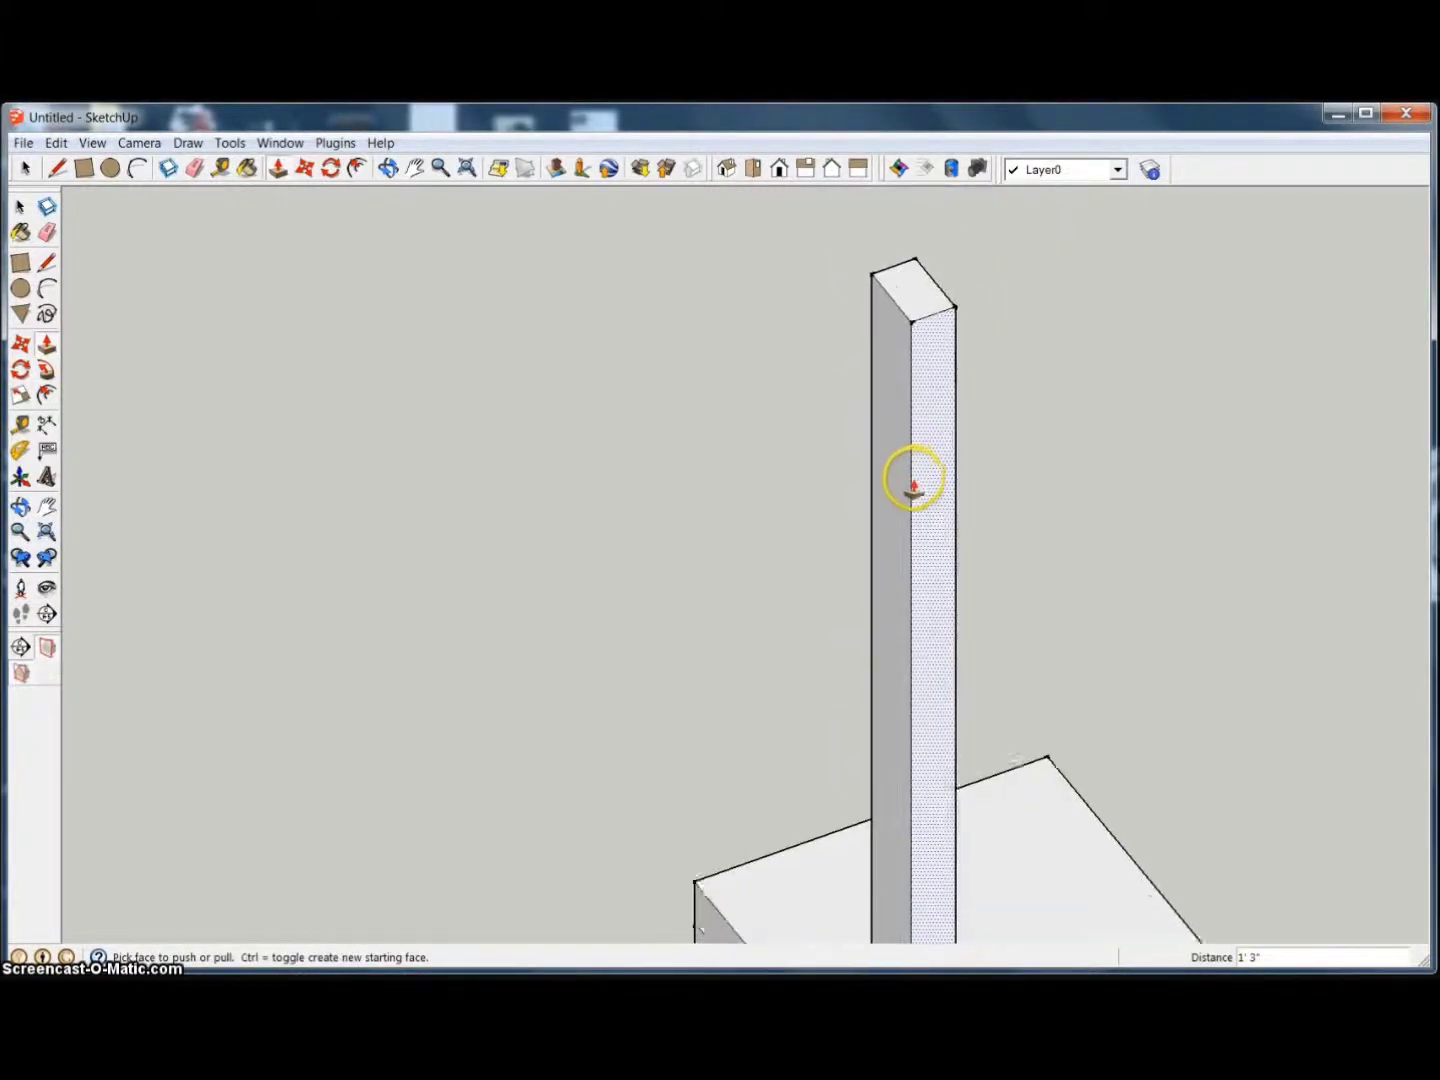
- Change the distance of the last pull on the post's top face to 3'
scroll(913, 485, down, 3)
scroll(908, 440, up, 3)
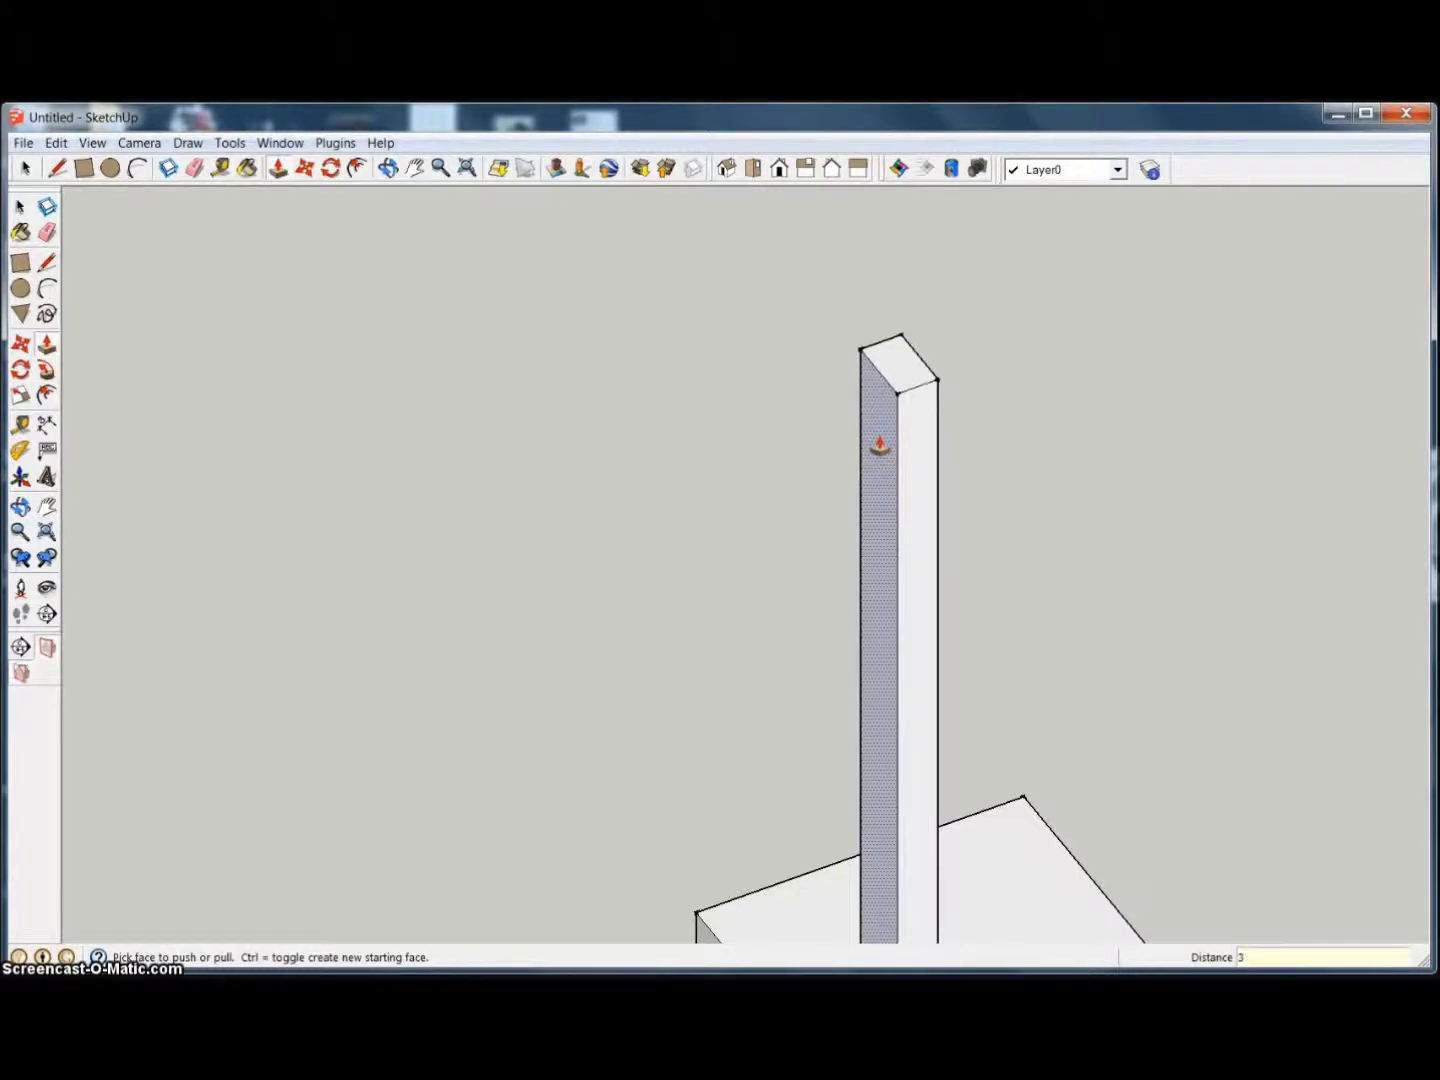
key(Return)
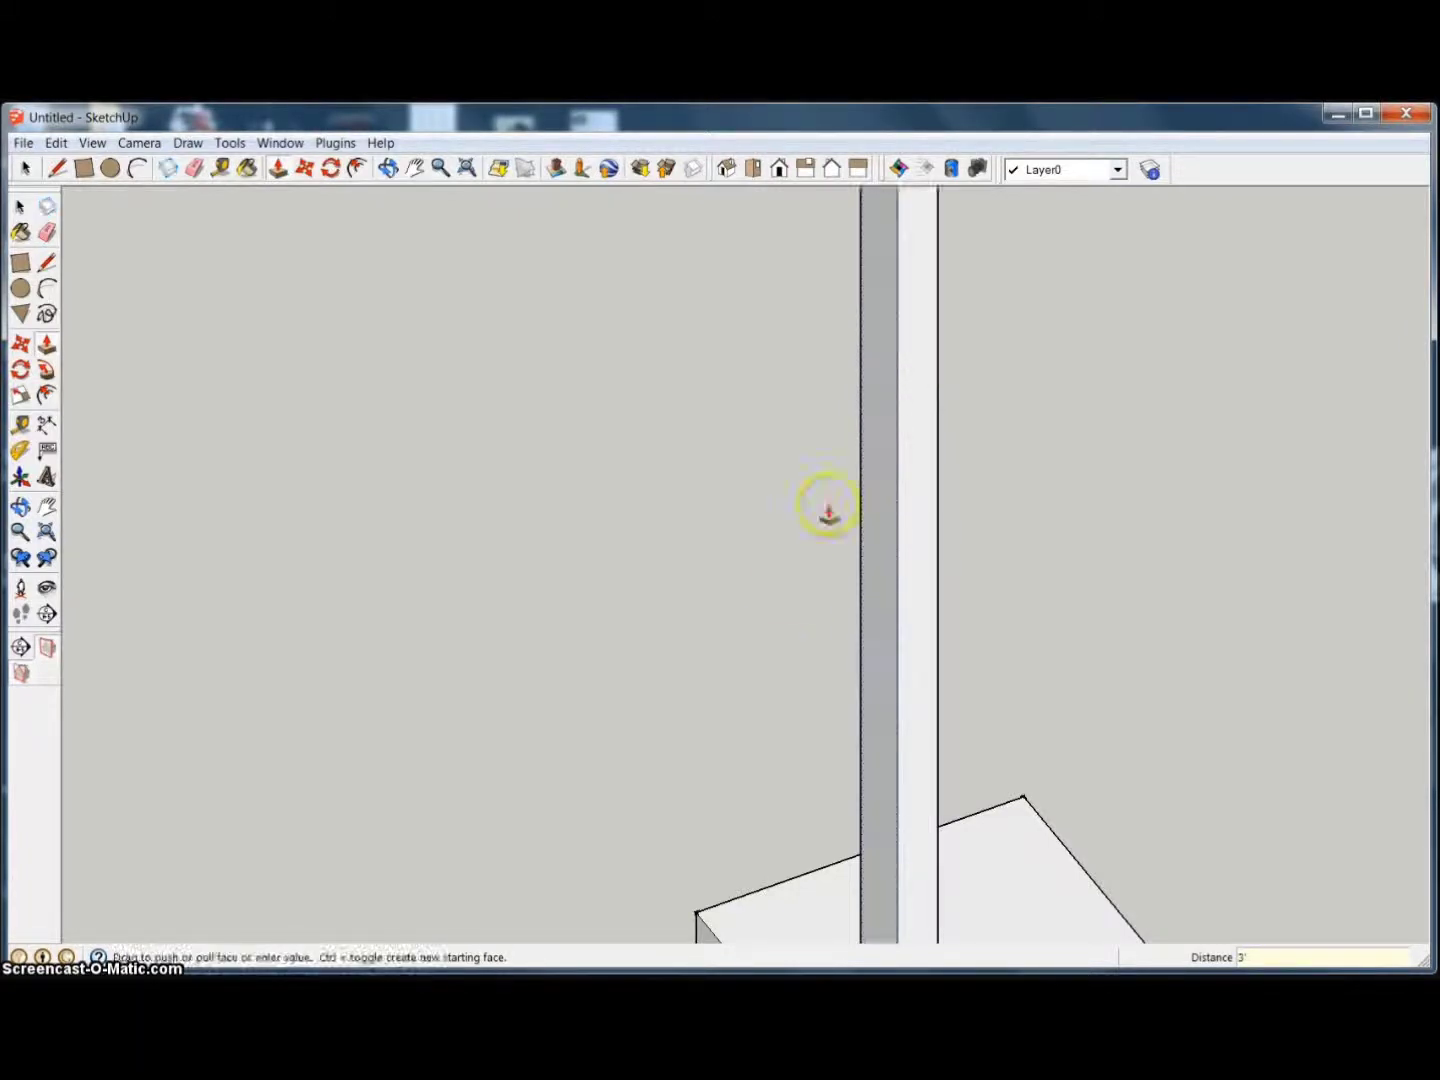
scroll(791, 608, down, 2)
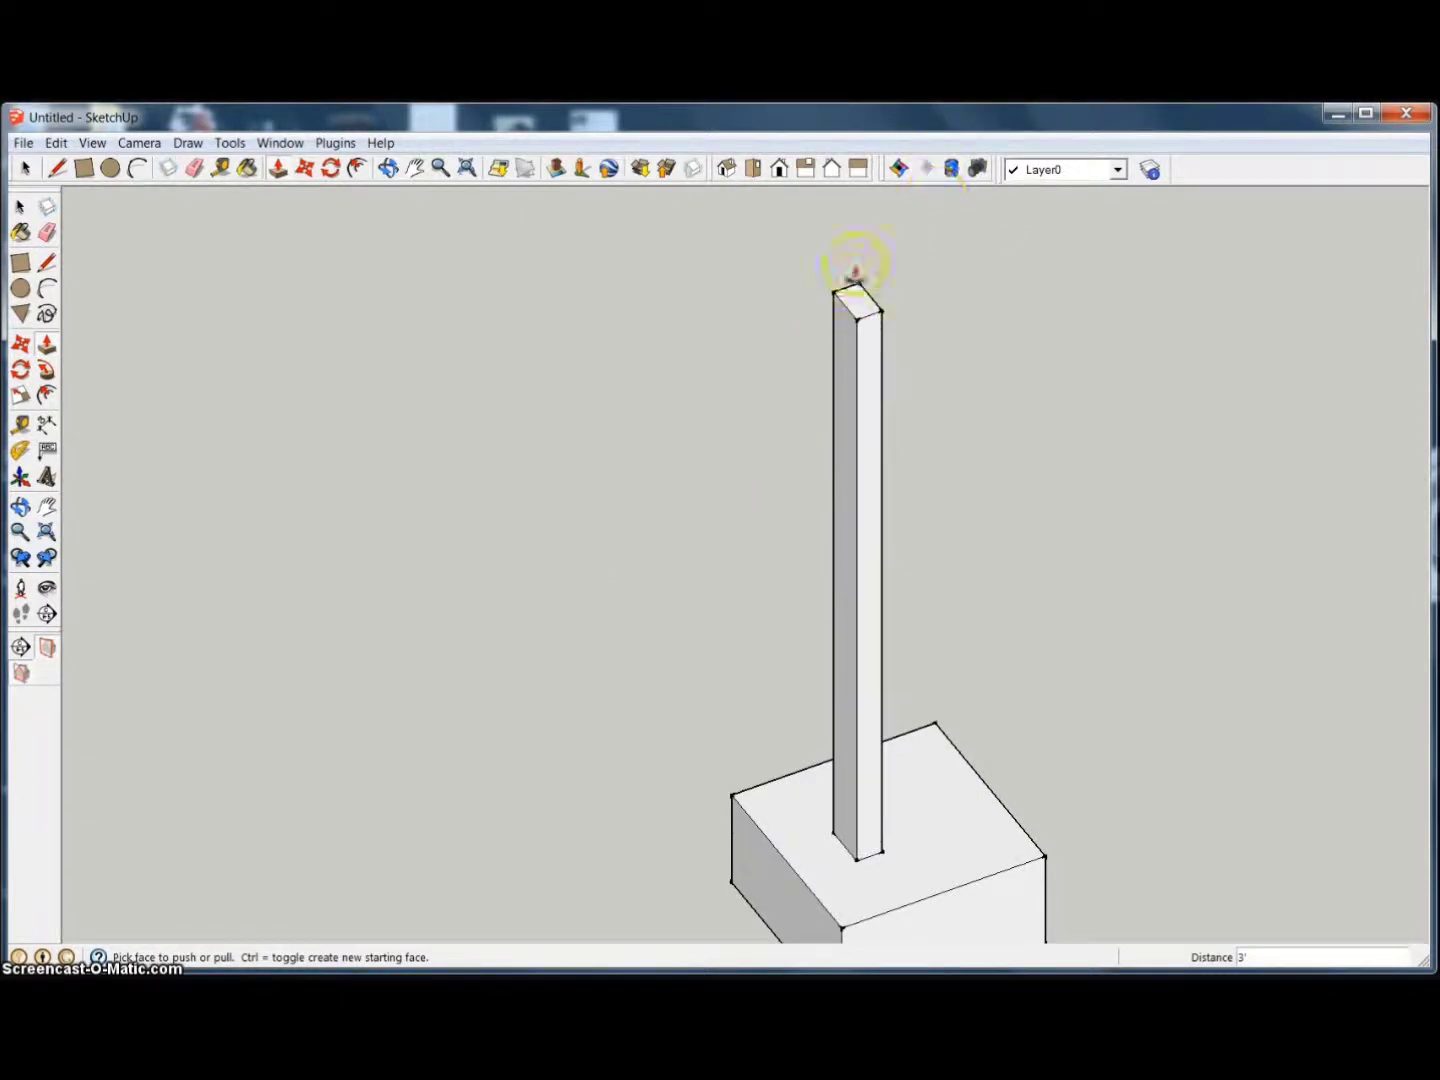
- Push the post's top face down 12", and change the distance of that push to 2'
scroll(858, 290, up, 2)
click(861, 373)
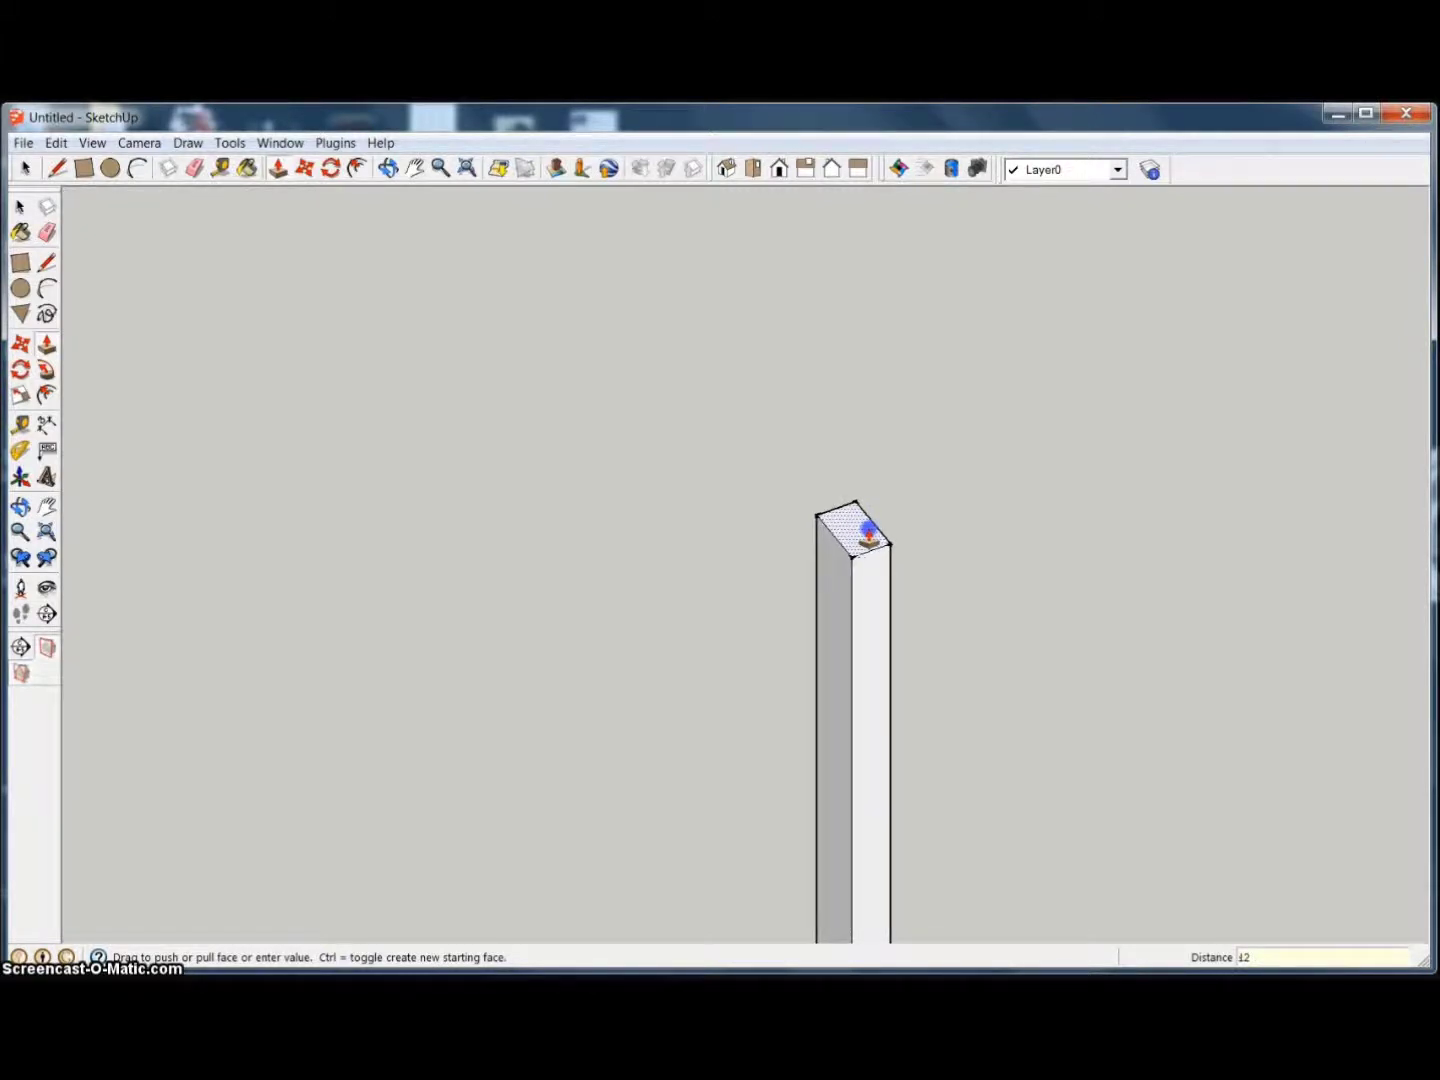
key(Return)
click(955, 530)
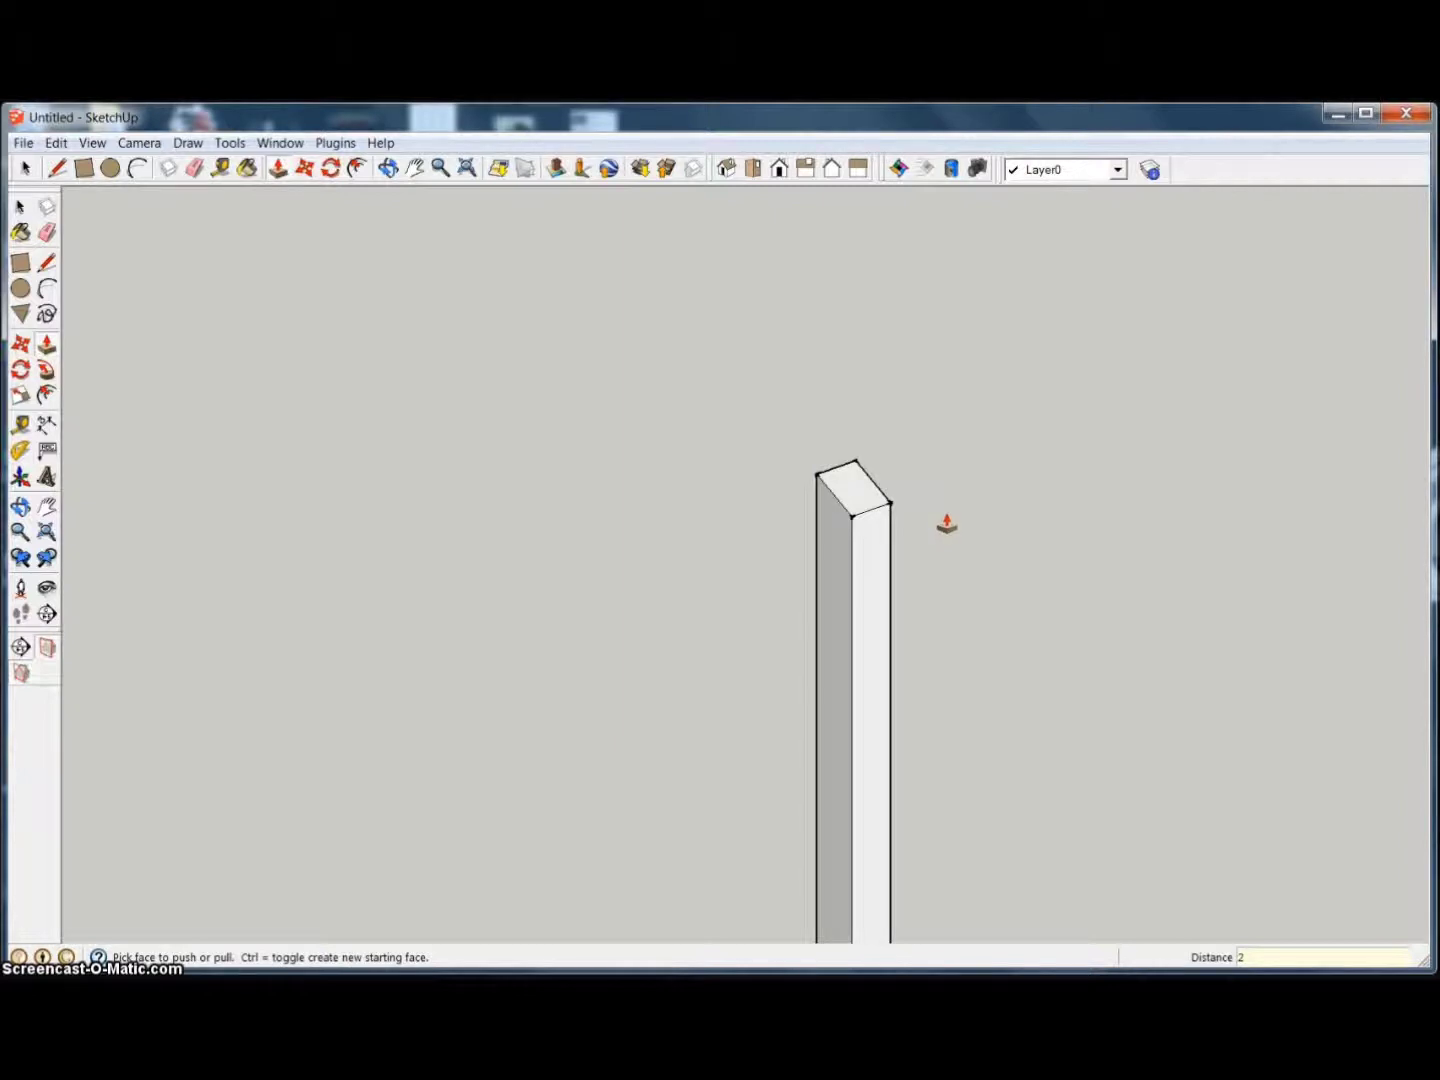
key(Return)
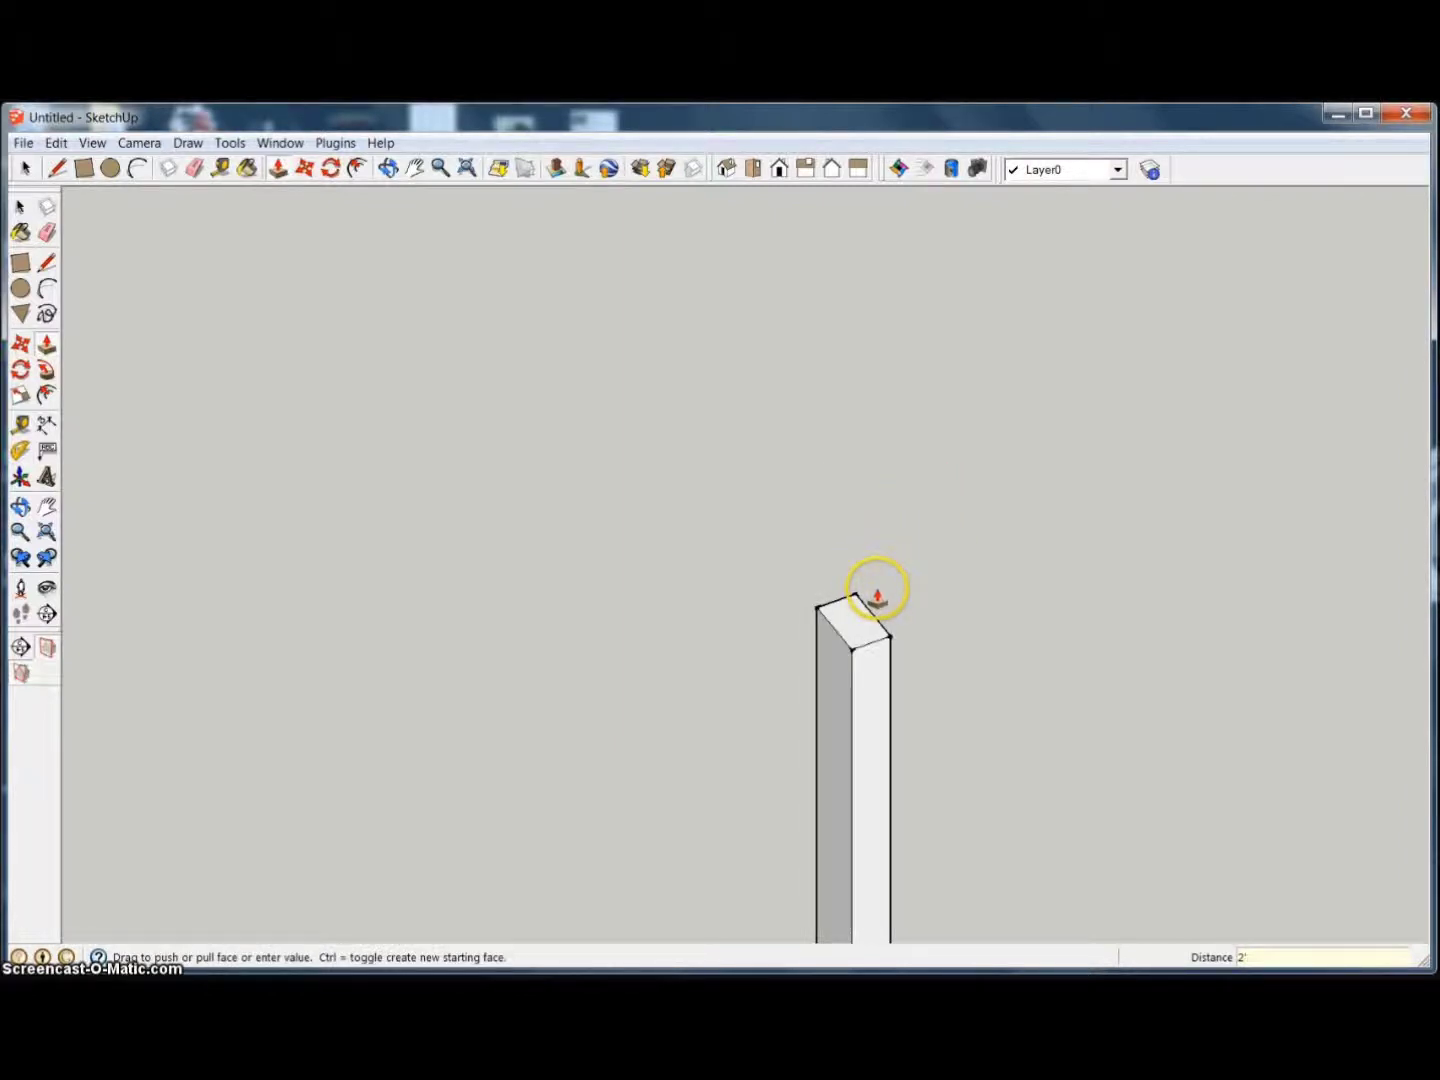
- Examine the shortened post and its base block from several sides, above and at eye level
scroll(843, 599, up, 2)
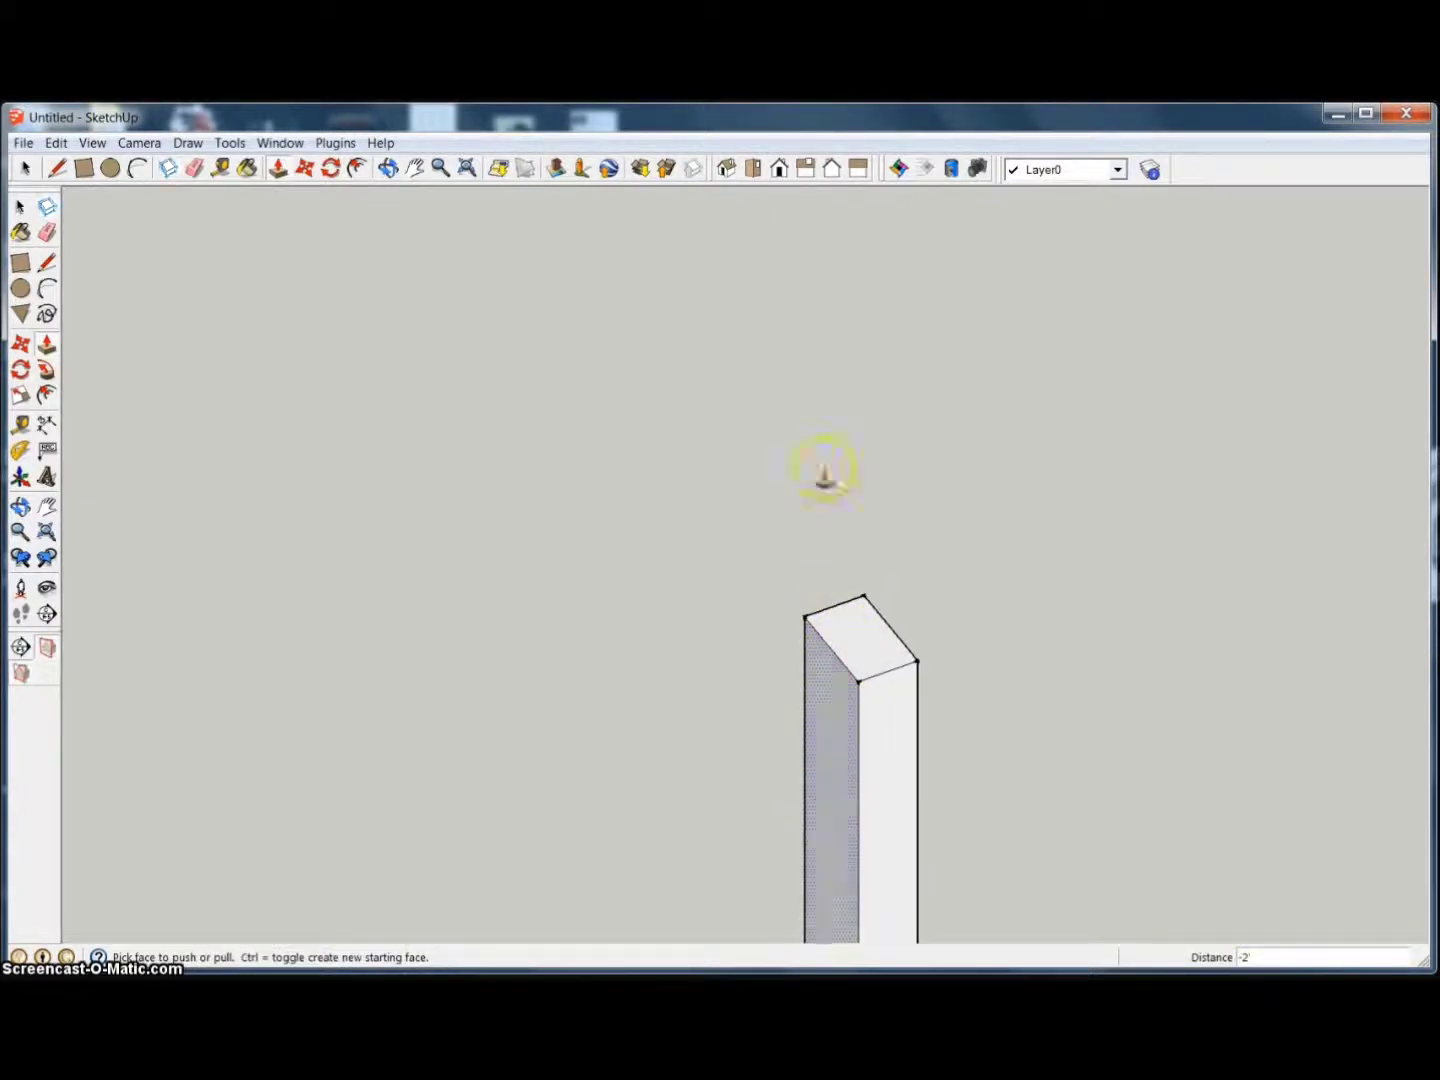
scroll(795, 411, down, 1)
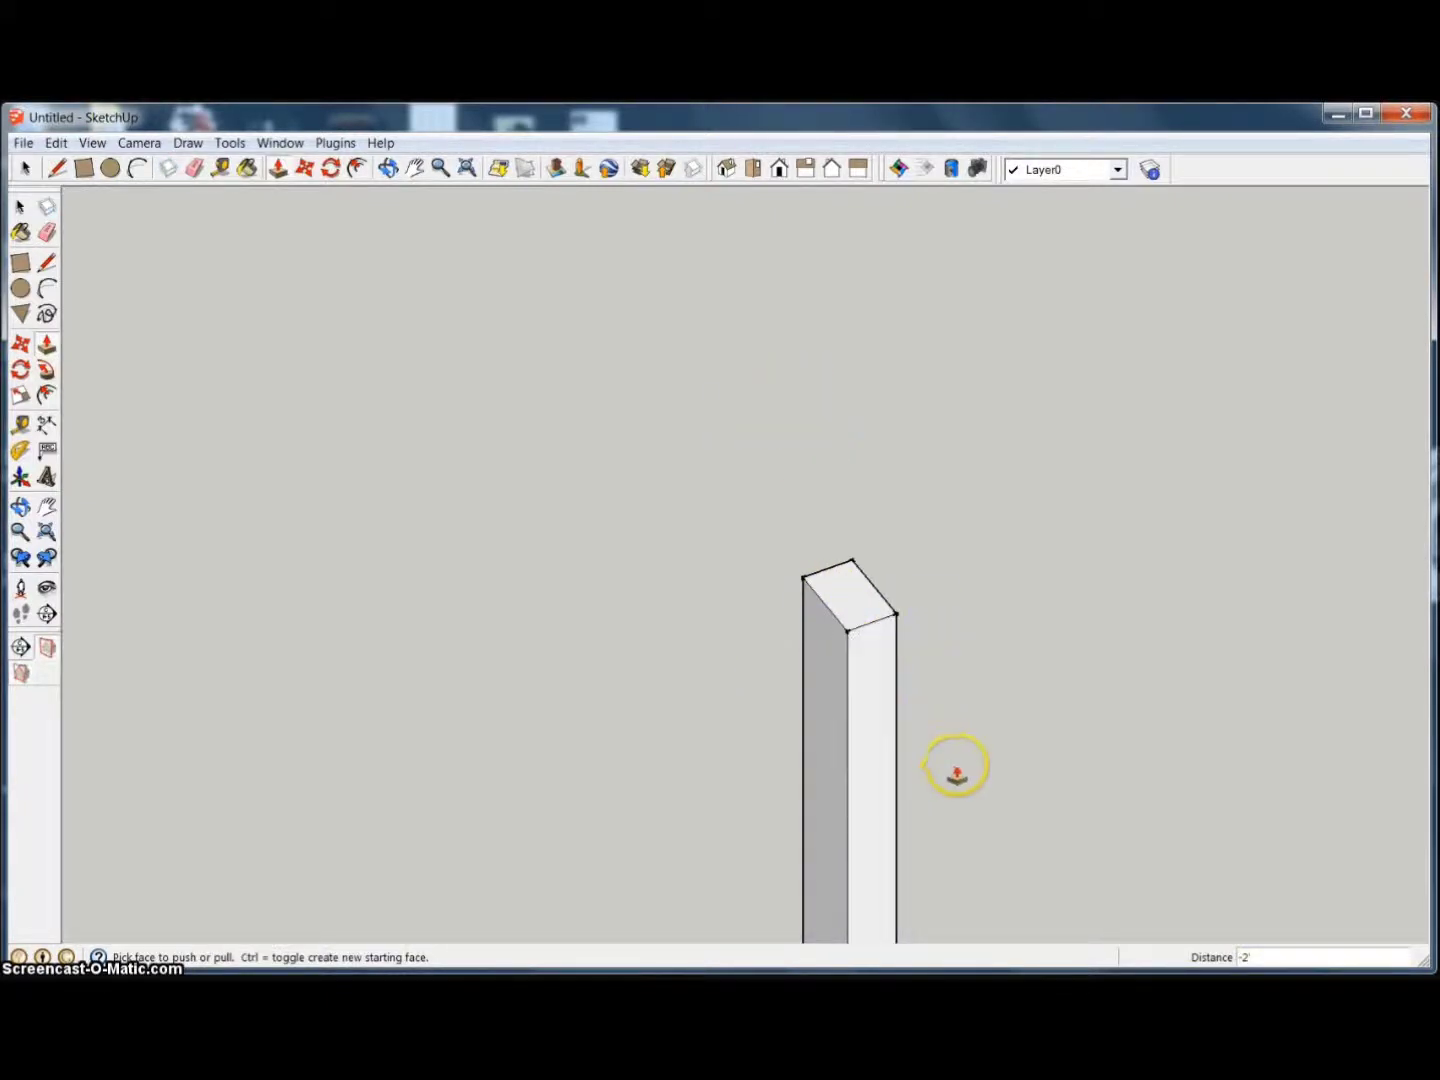
middle_drag(956, 767, 897, 686)
scroll(797, 400, down, 2)
middle_drag(797, 405, 292, 640)
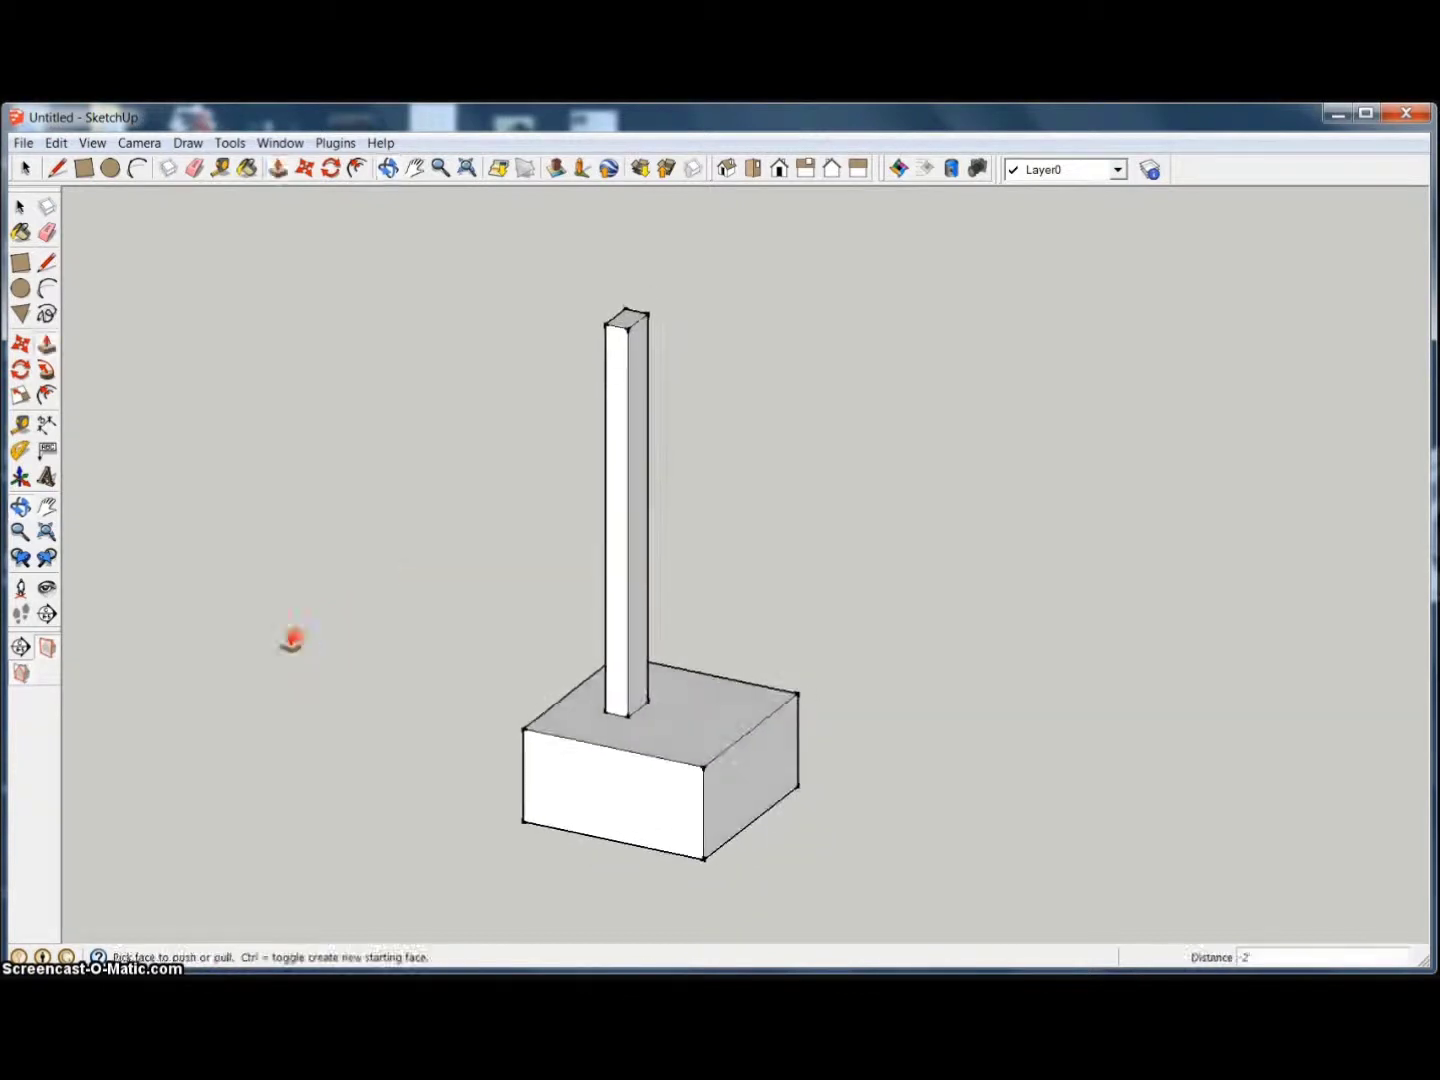
middle_drag(400, 413, 499, 516)
scroll(740, 196, up, 5)
scroll(466, 466, down, 5)
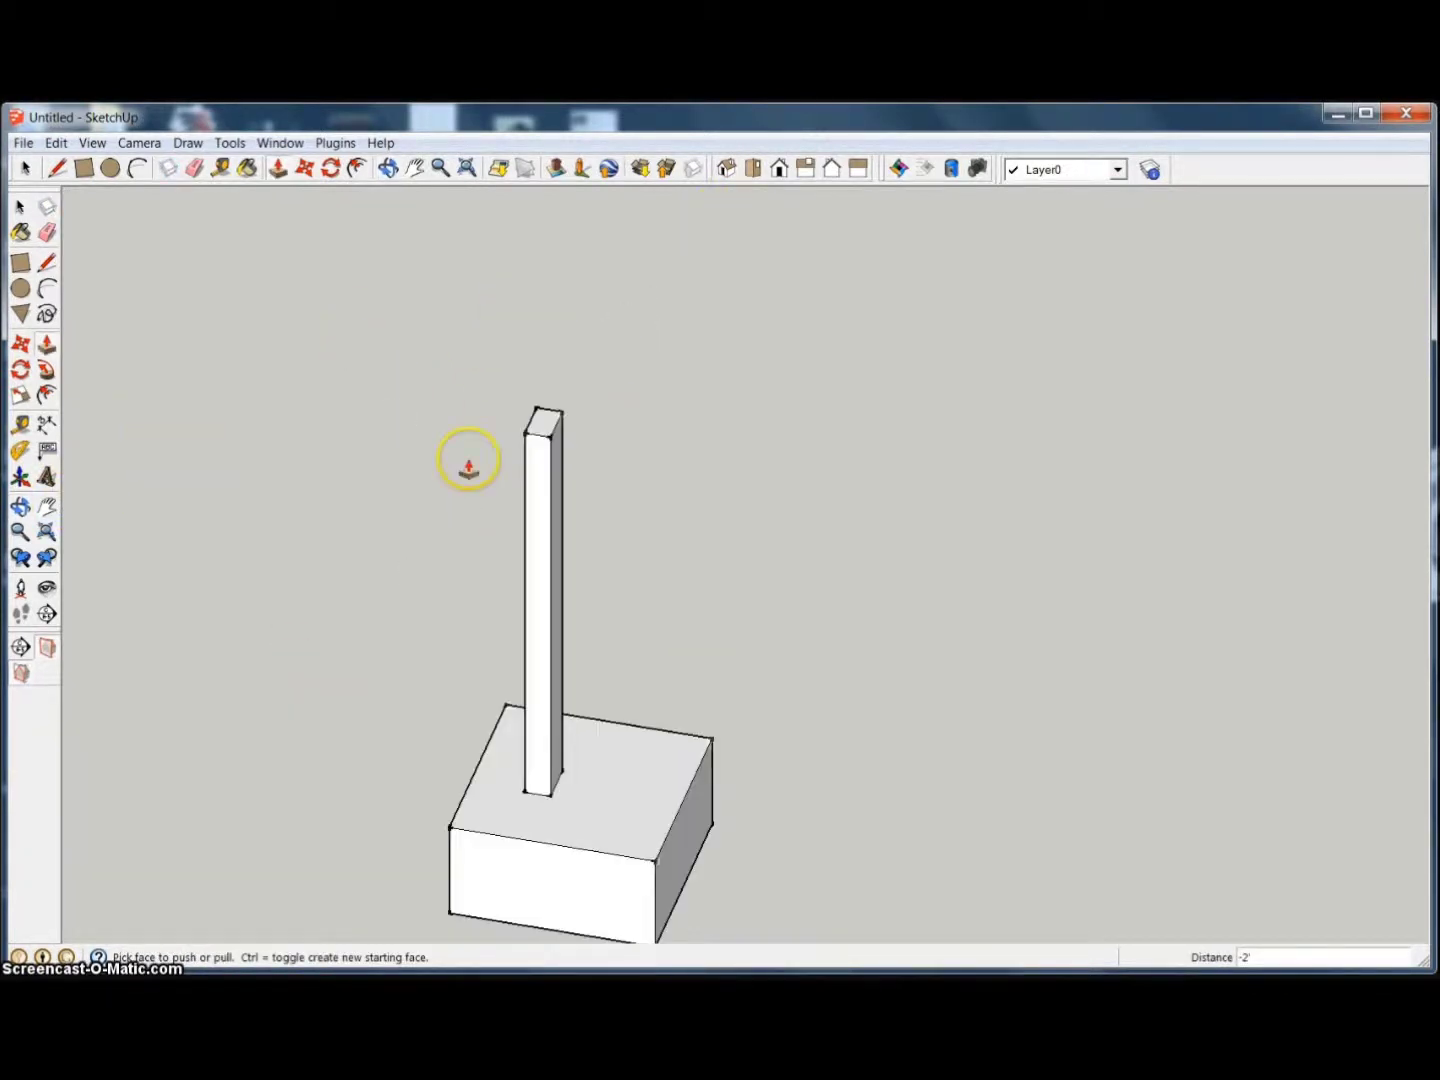
middle_drag(428, 619, 705, 755)
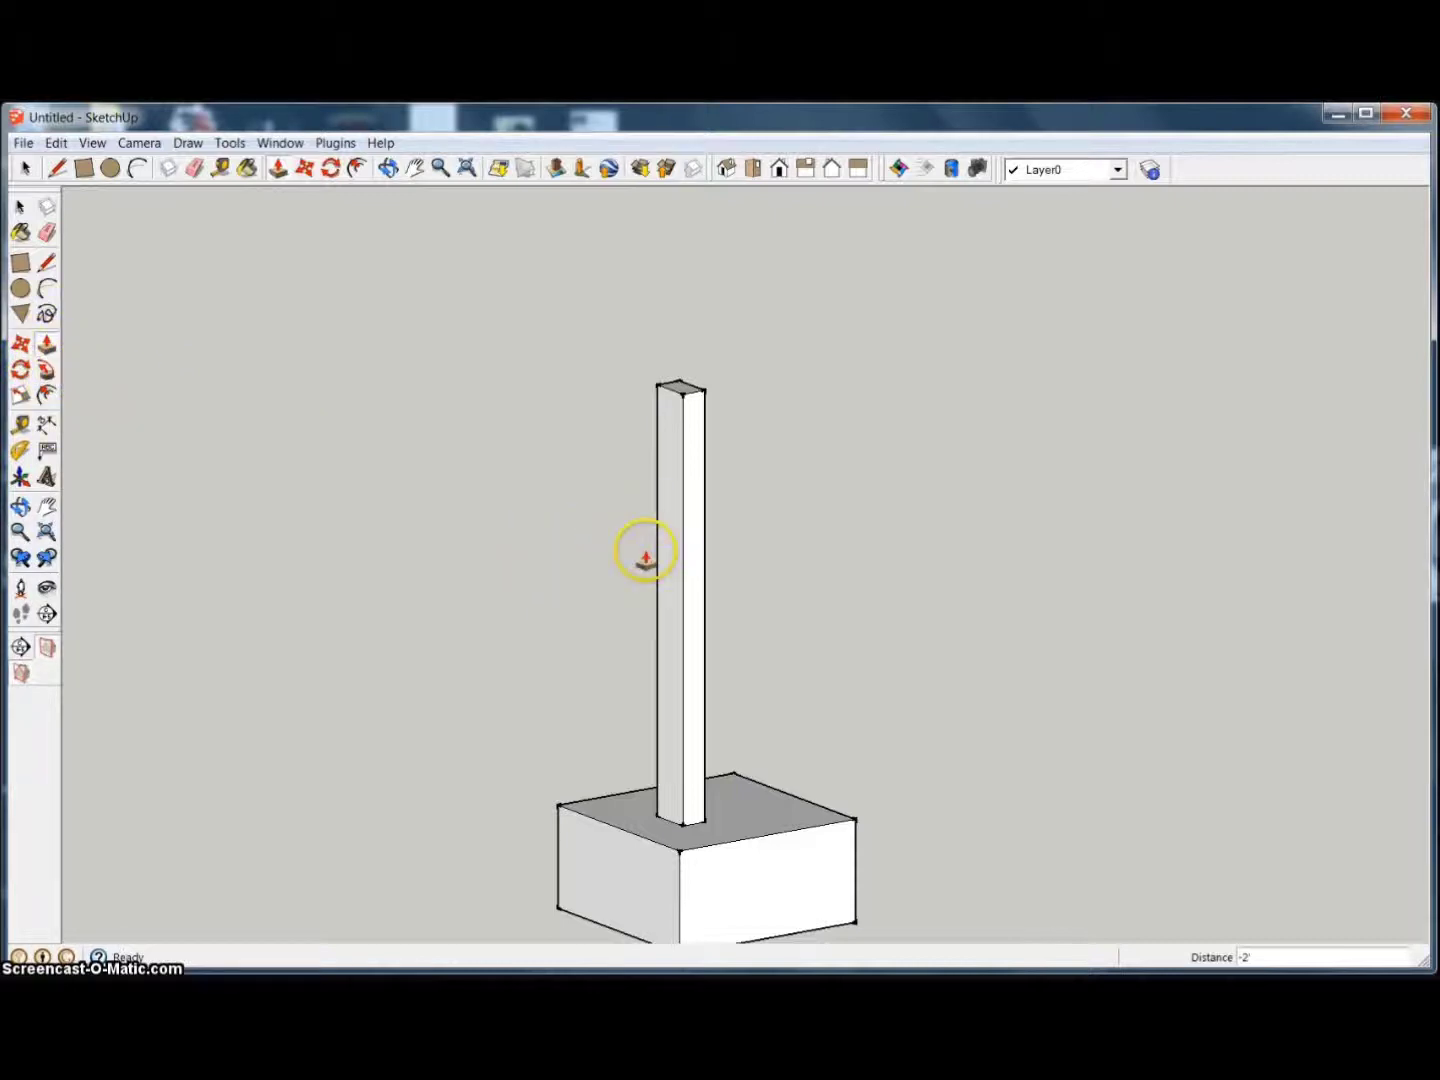
middle_drag(492, 832, 672, 845)
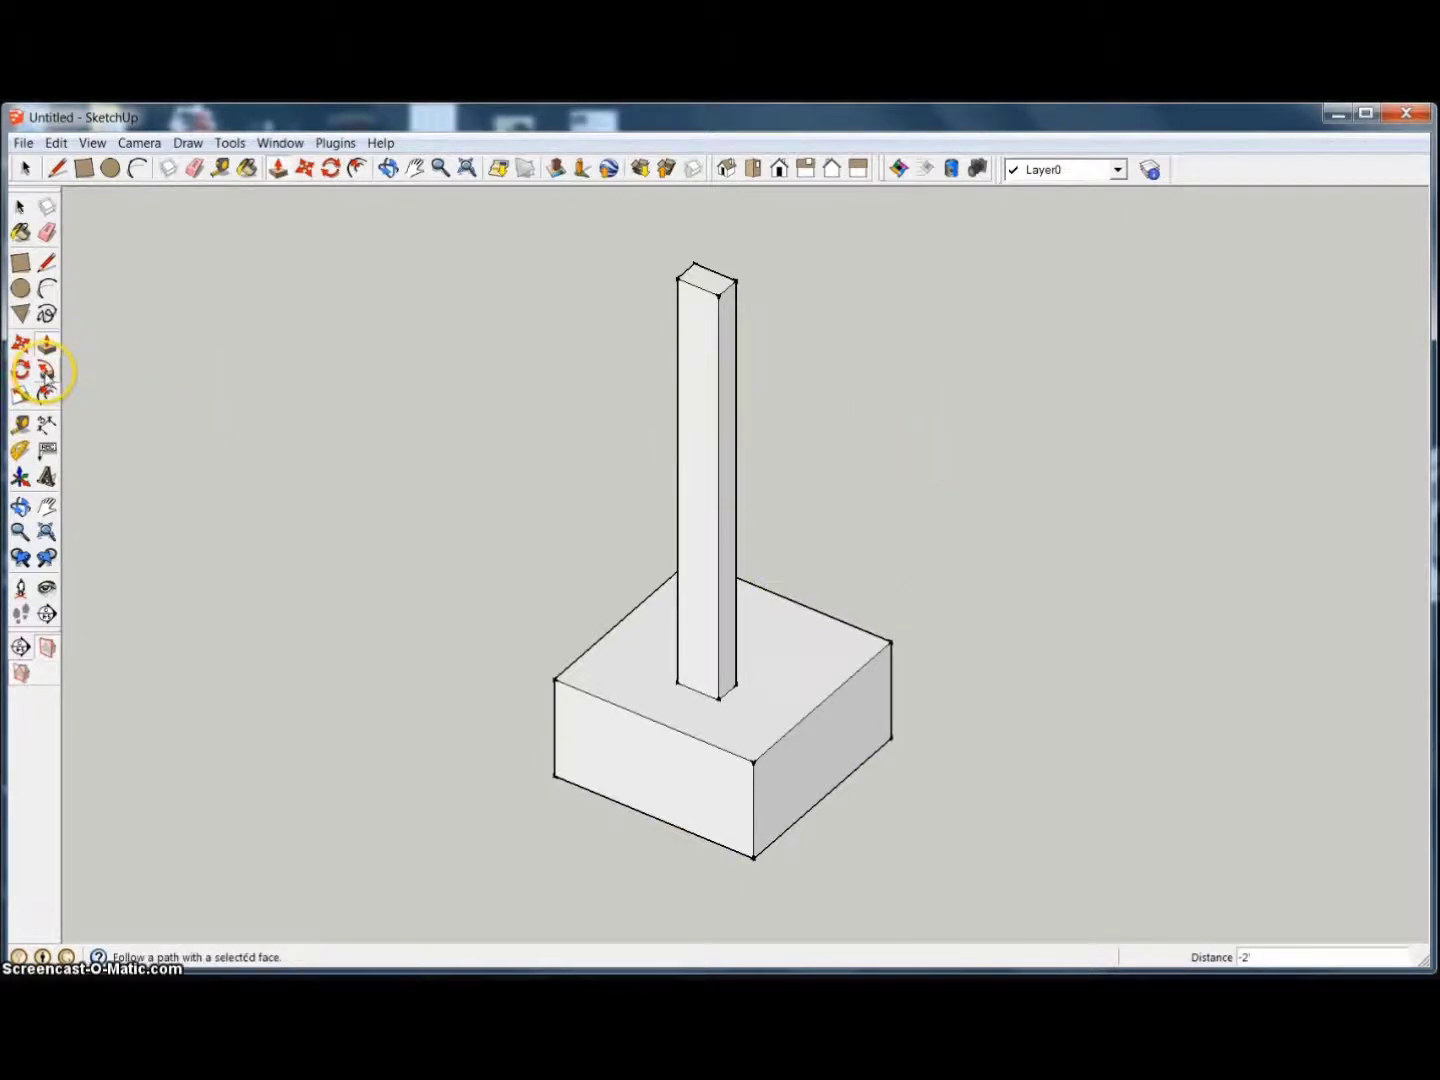
click(46, 370)
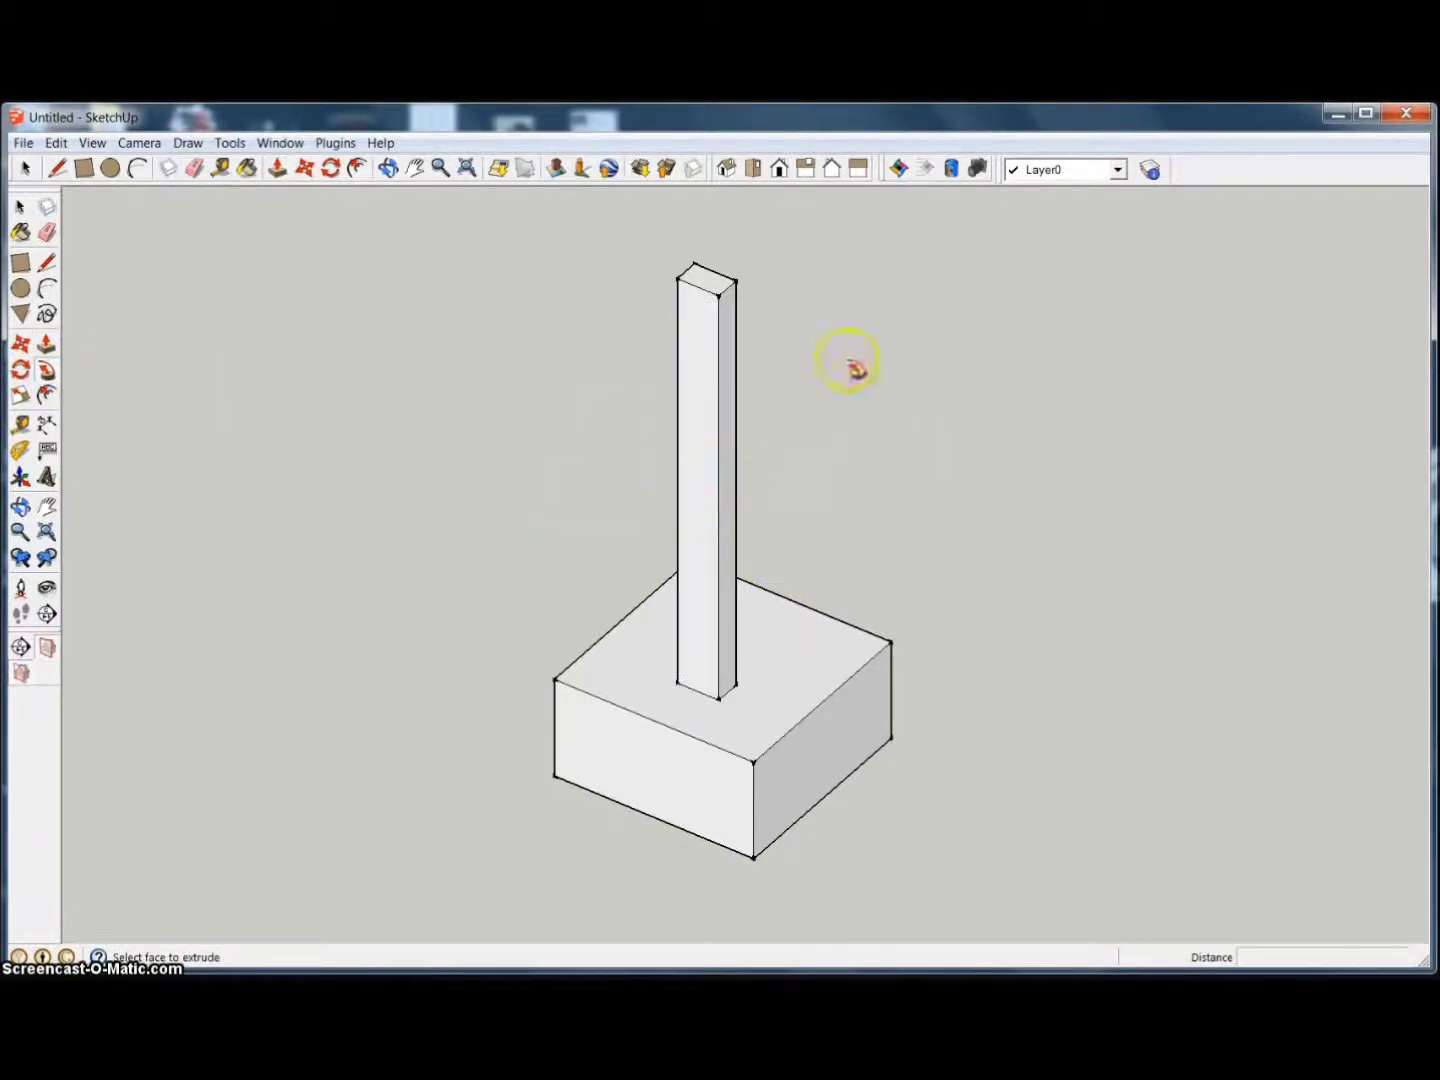
key(space)
scroll(590, 560, down, 2)
scroll(727, 567, up, 3)
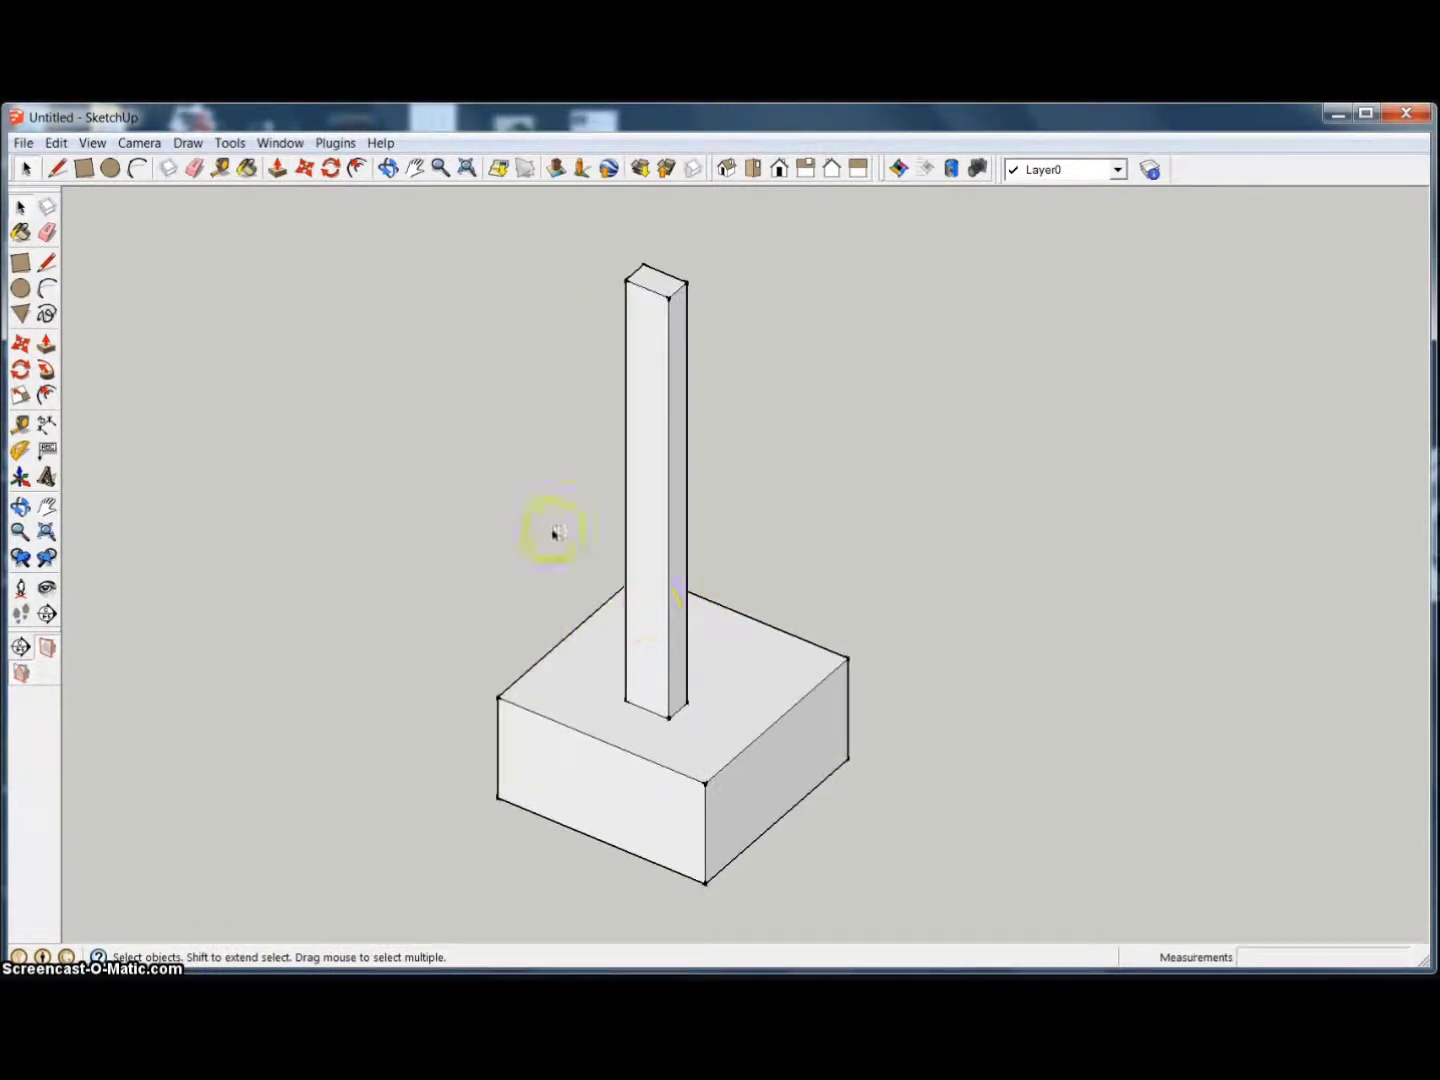
middle_drag(553, 532, 759, 778)
scroll(583, 748, down, 1)
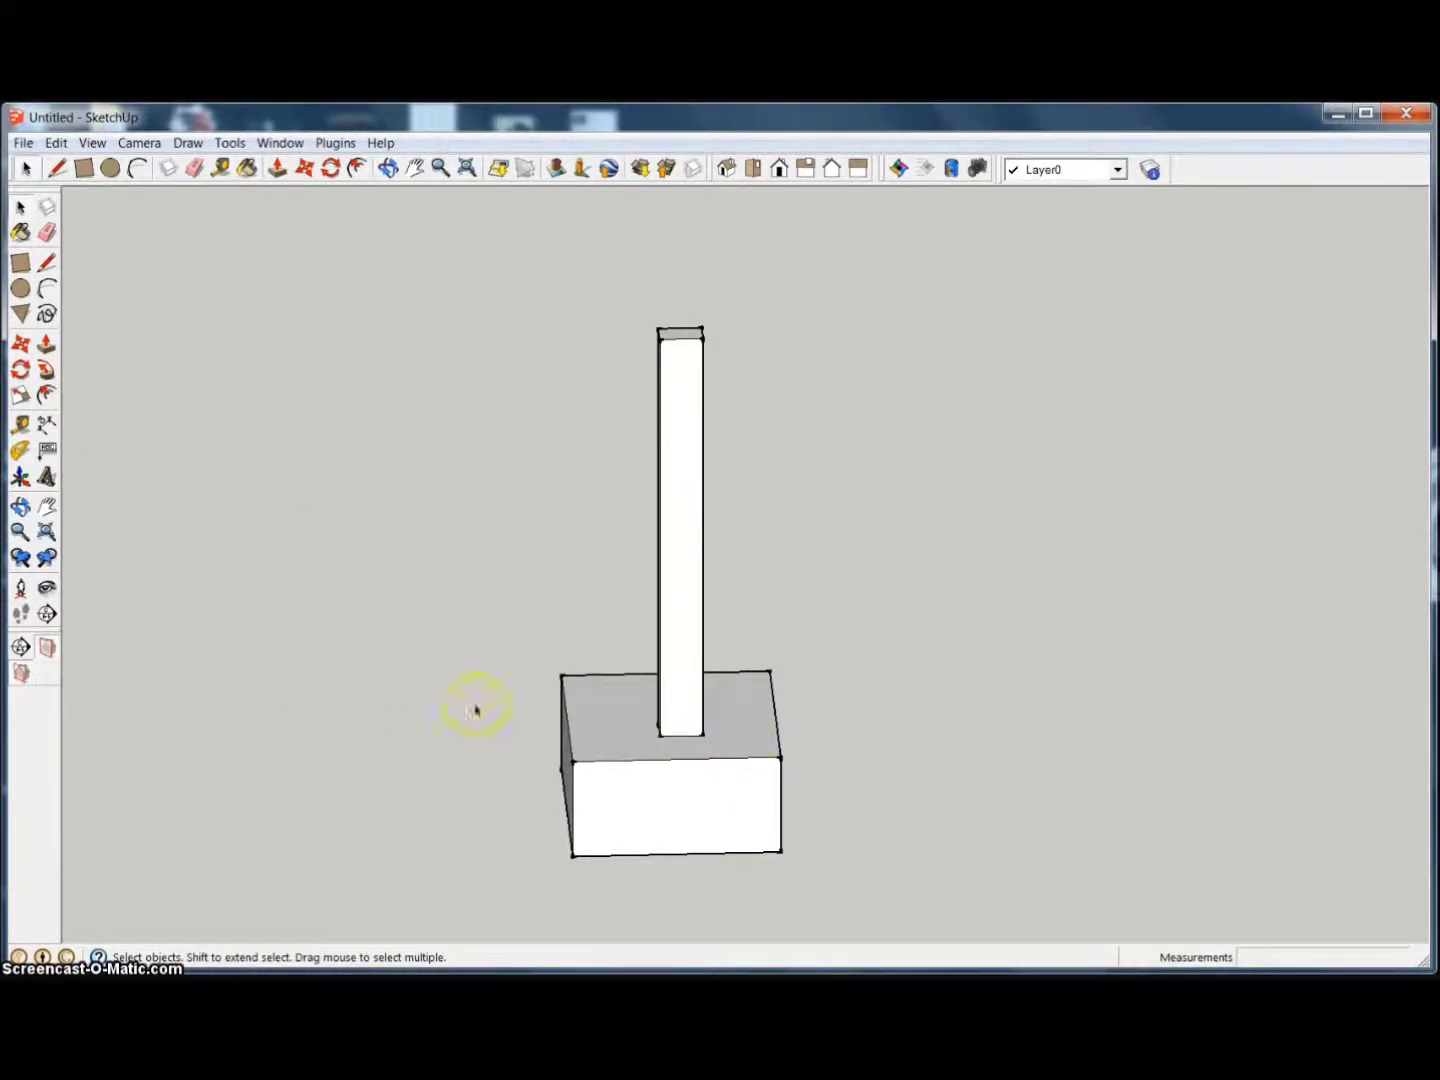
middle_drag(476, 710, 388, 565)
click(140, 400)
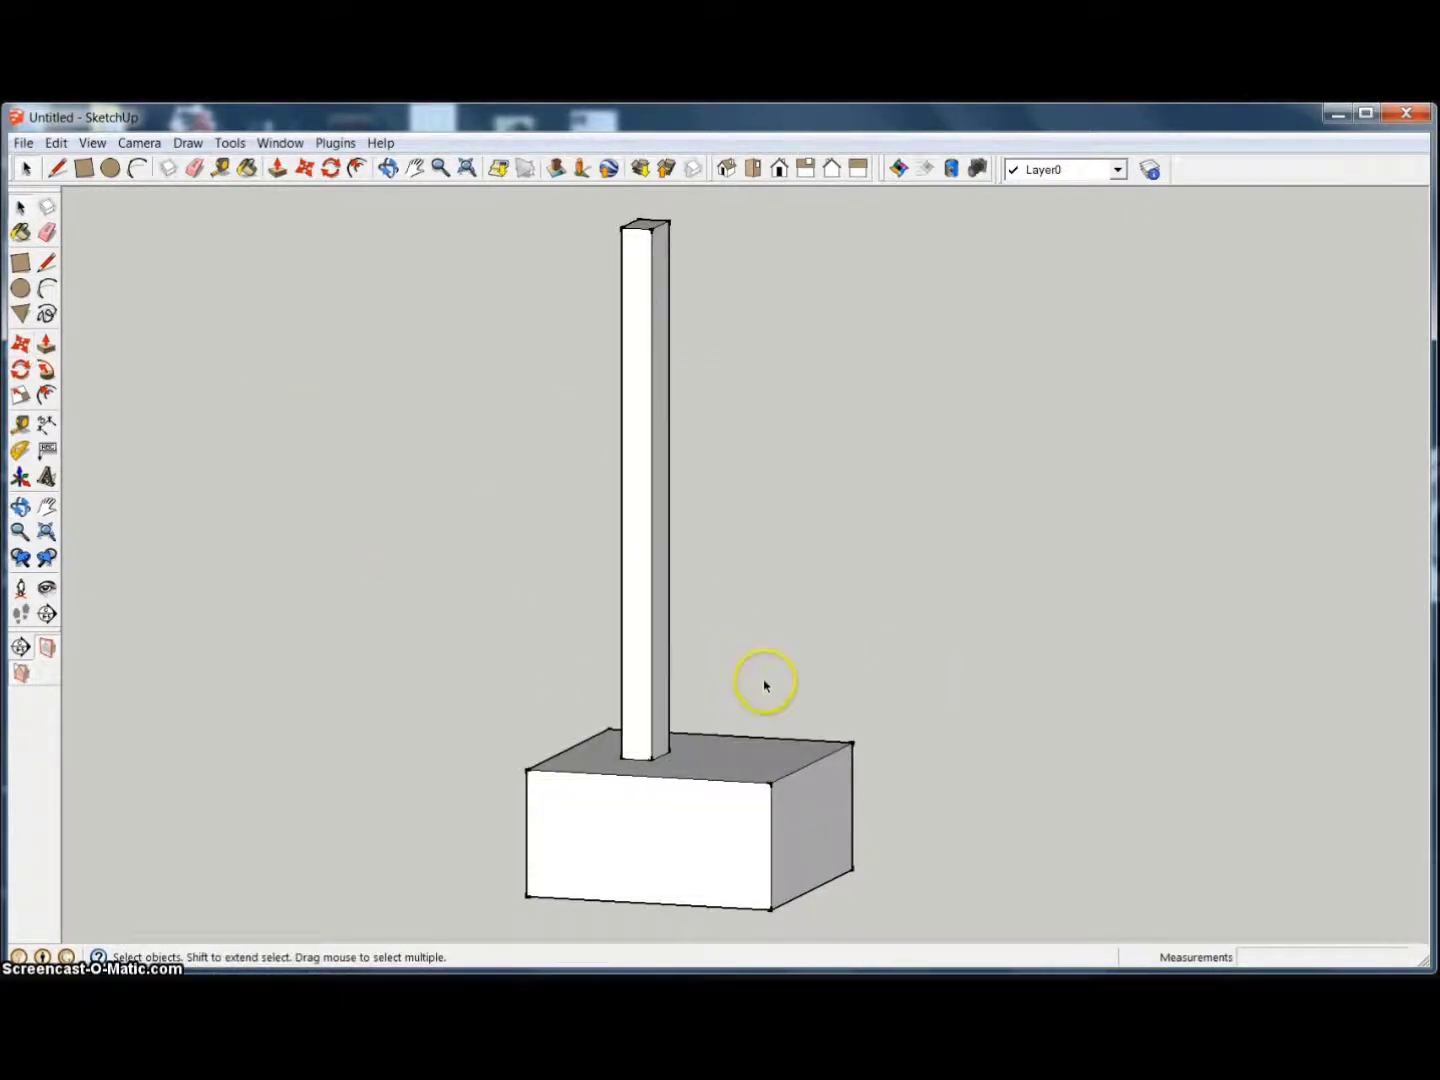